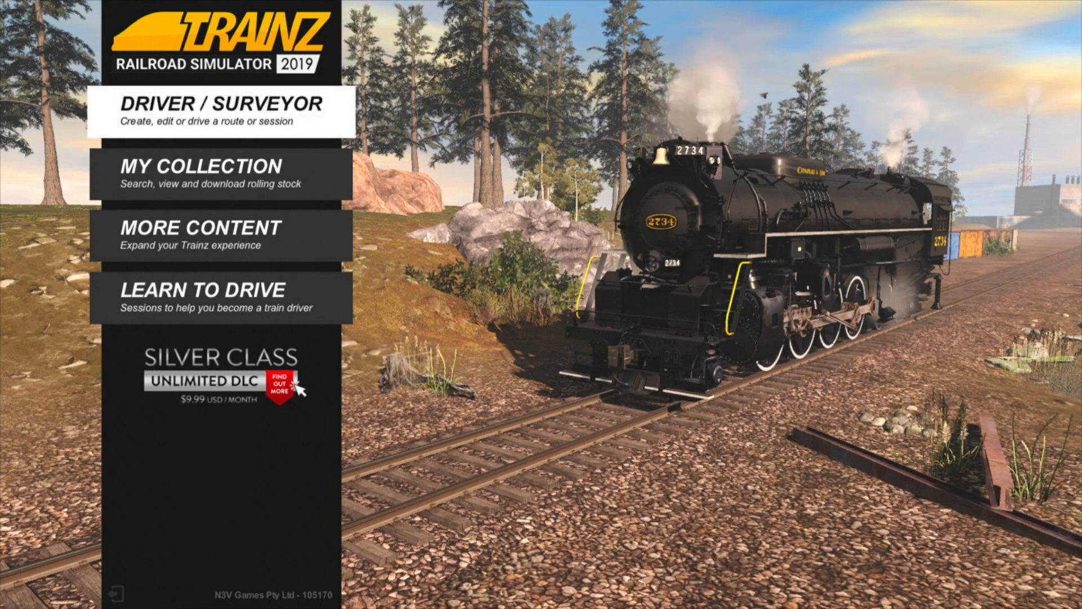
Step: Open the Tutorial Creek Railroad route for editing
click(221, 112)
scroll(630, 524, down, 10)
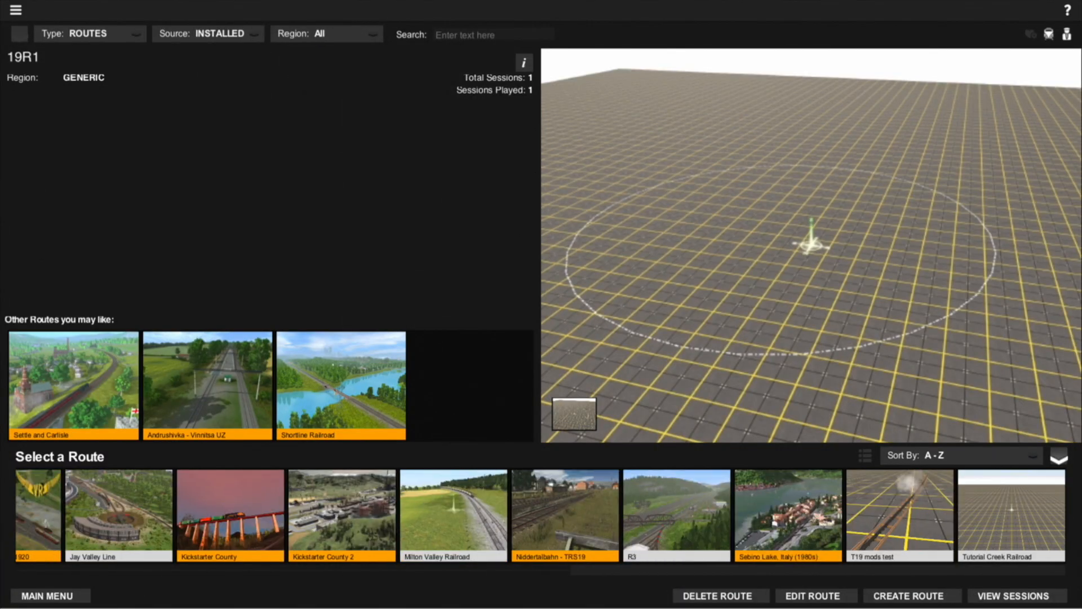
click(1012, 515)
click(816, 596)
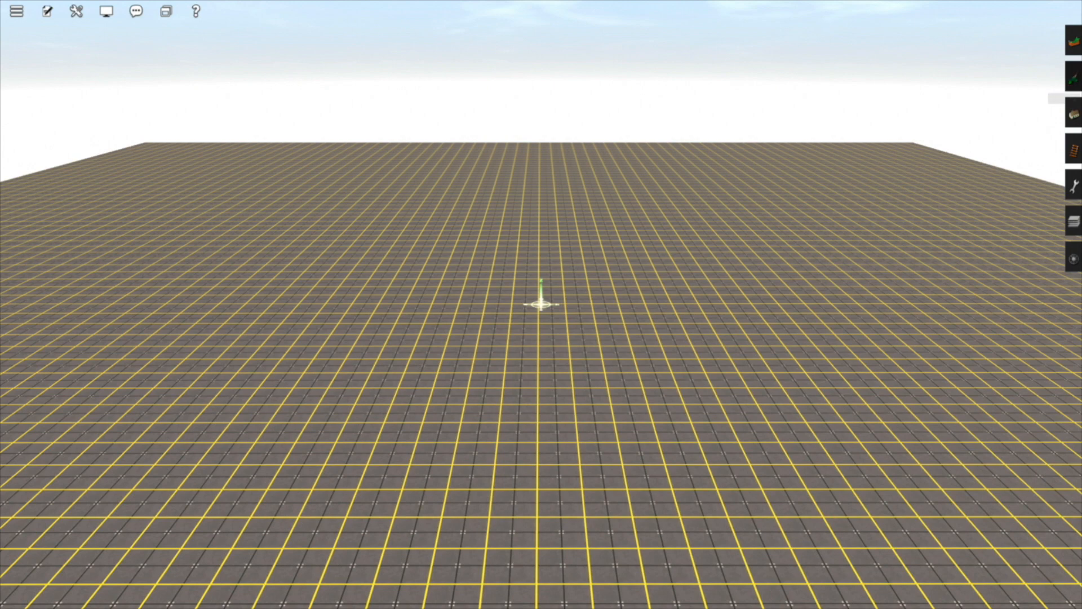
Step: Show the content search filter and filter the ground paint textures by "grass"
click(1073, 78)
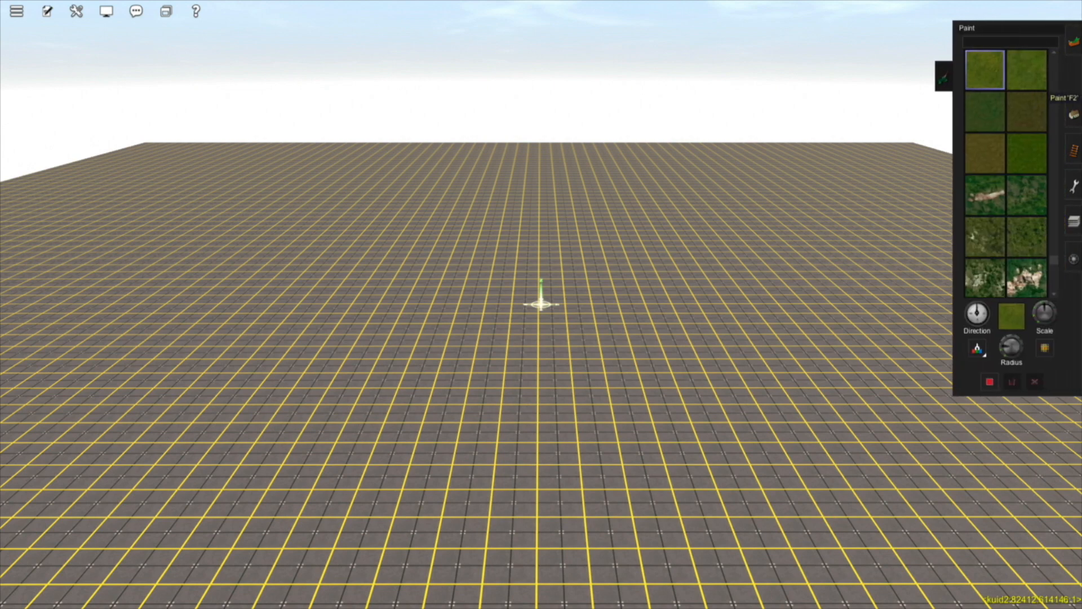
drag(1054, 260, 1054, 244)
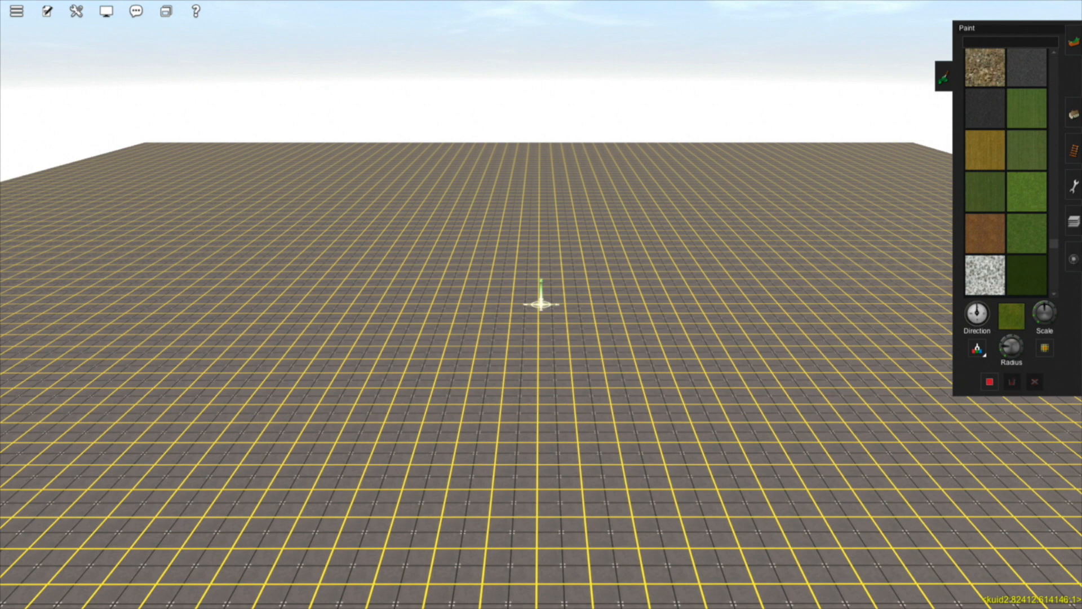
click(106, 11)
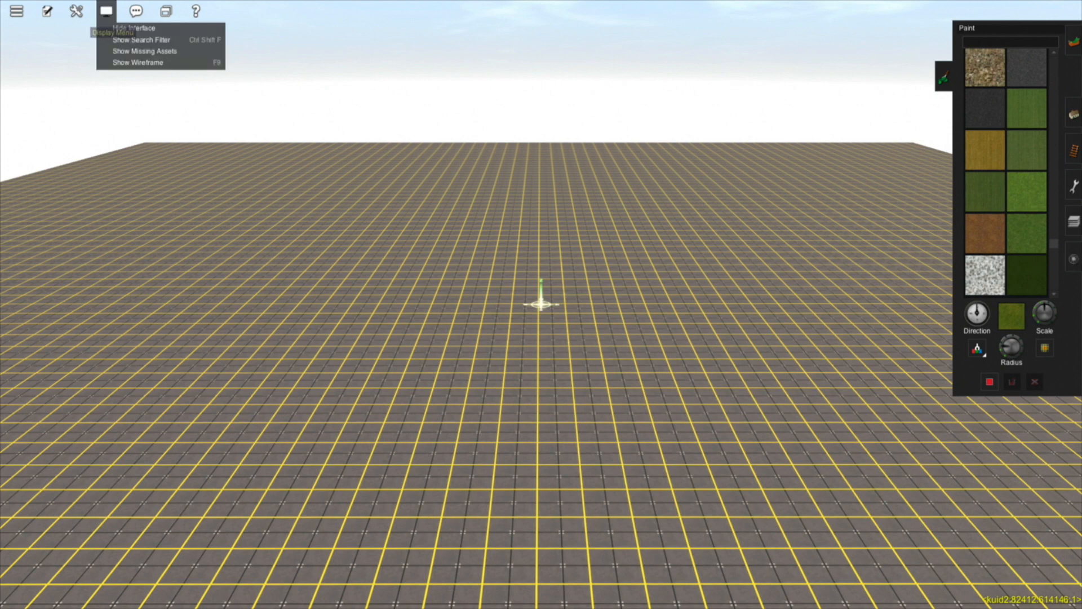
click(141, 39)
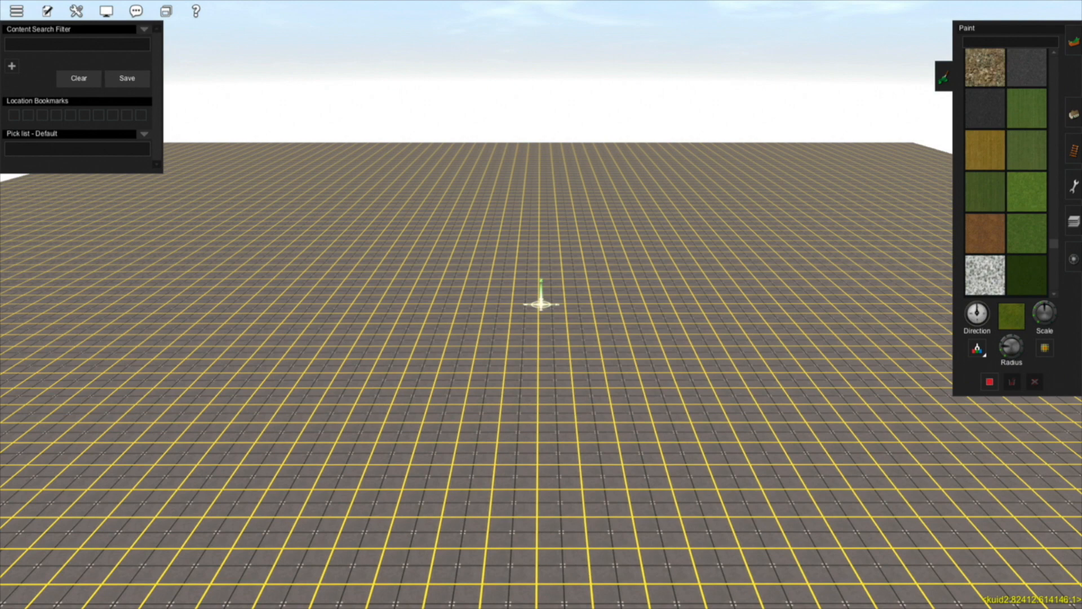
text(grass)
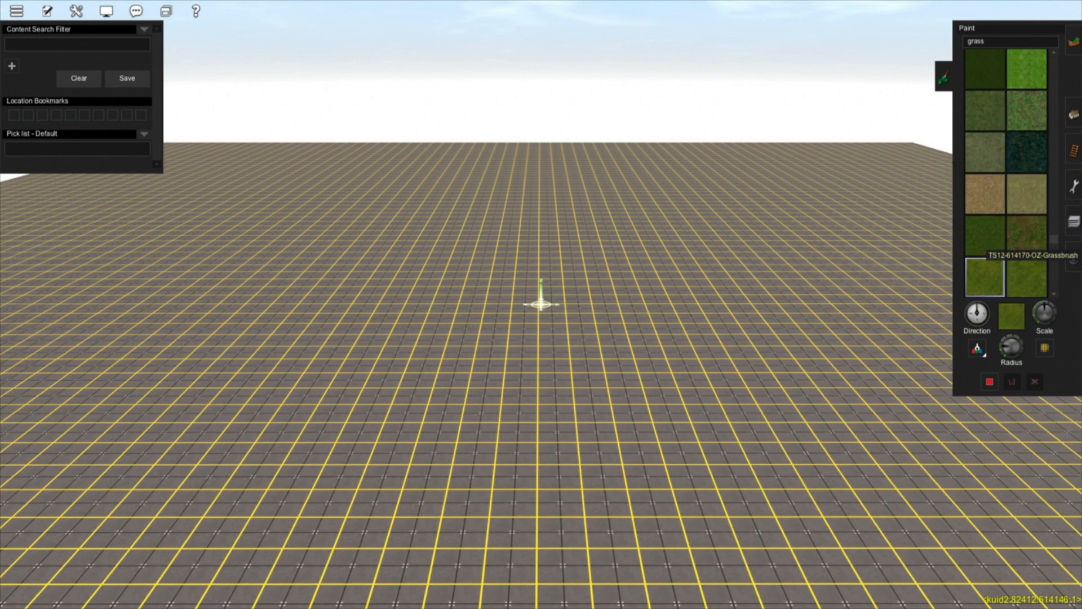
Step: Choose the bright green leafy grass texture and paint a wide strip of it across the bare grid in front of the compass marker
scroll(1027, 243, up, 12)
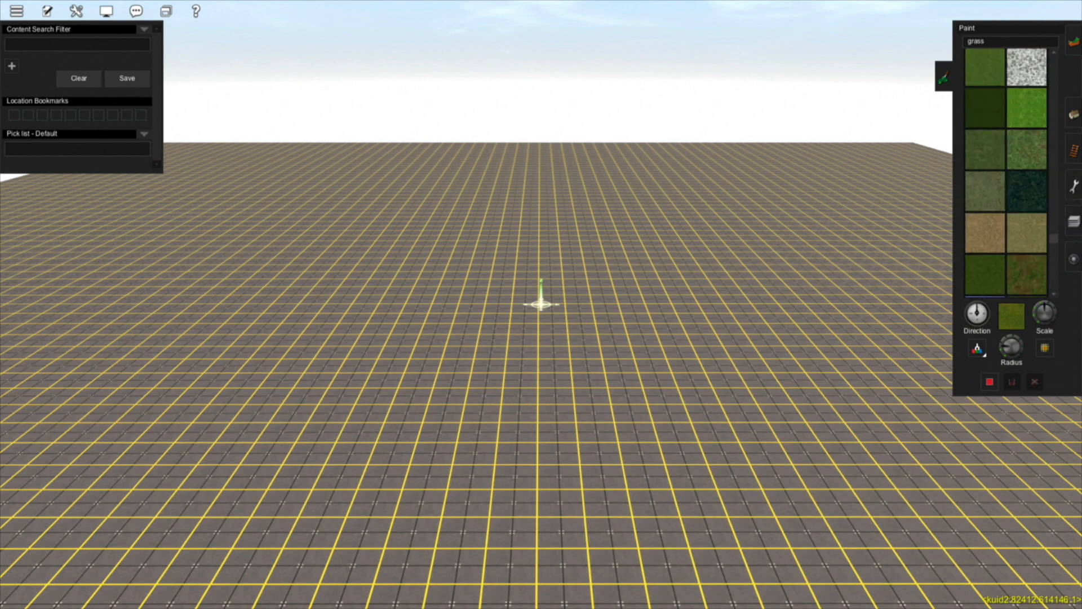
scroll(1007, 173, up, 8)
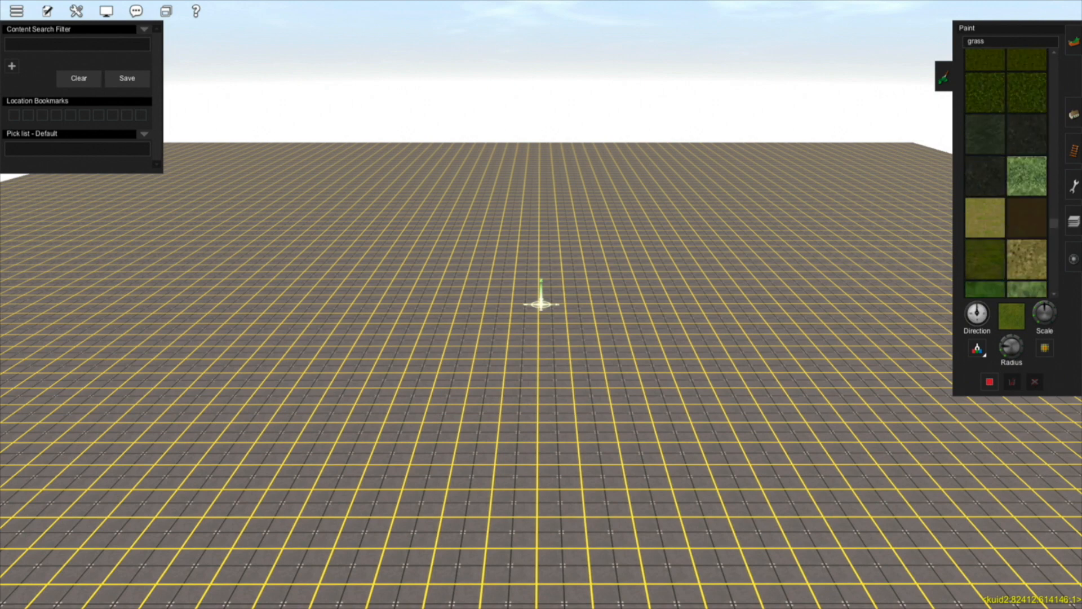
scroll(1006, 172, up, 2)
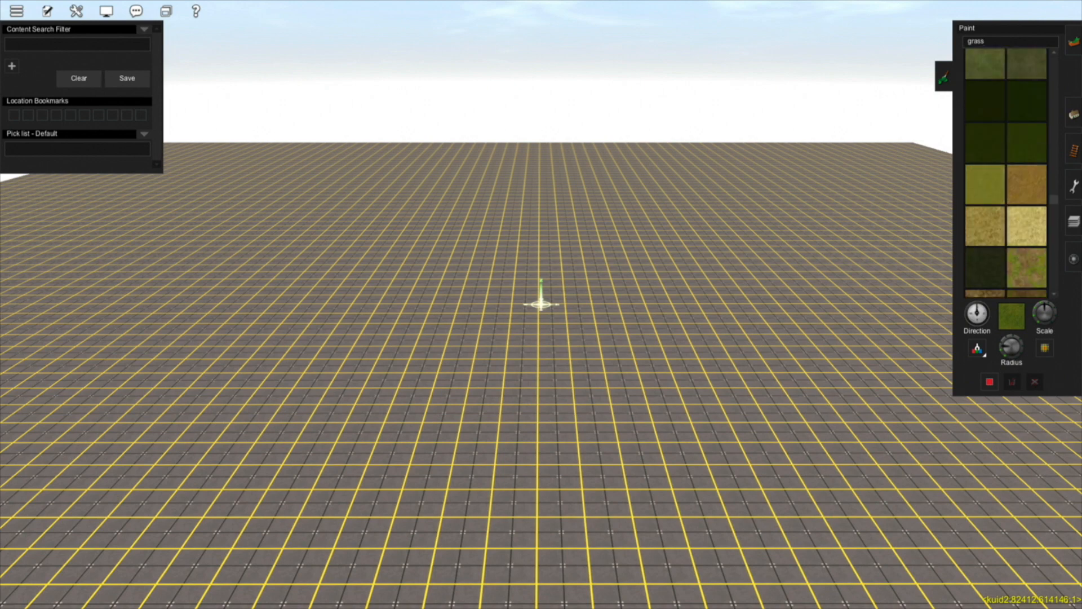
scroll(1006, 172, up, 3)
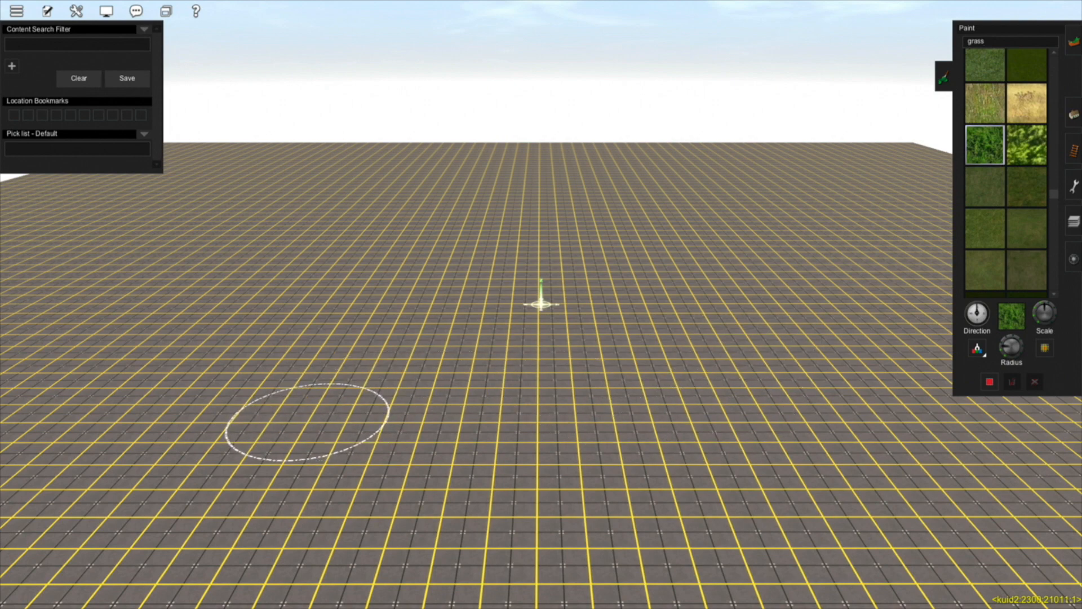
mouse_move(296, 424)
mouse_down()
mouse_move(797, 434)
mouse_move(845, 401)
mouse_move(387, 411)
mouse_move(495, 381)
mouse_move(772, 385)
mouse_up()
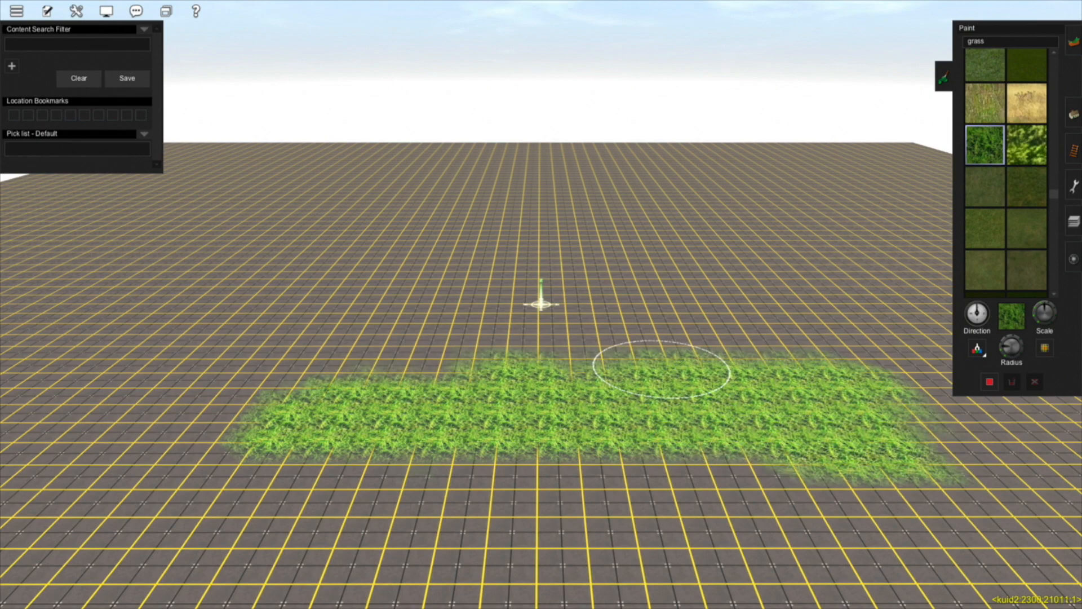
Step: Examine the painted grass strip up close and from above for visible texture repetition
mouse_move(664, 374)
right_down()
mouse_move(549, 309)
mouse_move(550, 292)
right_up()
scroll(550, 292, up, 10)
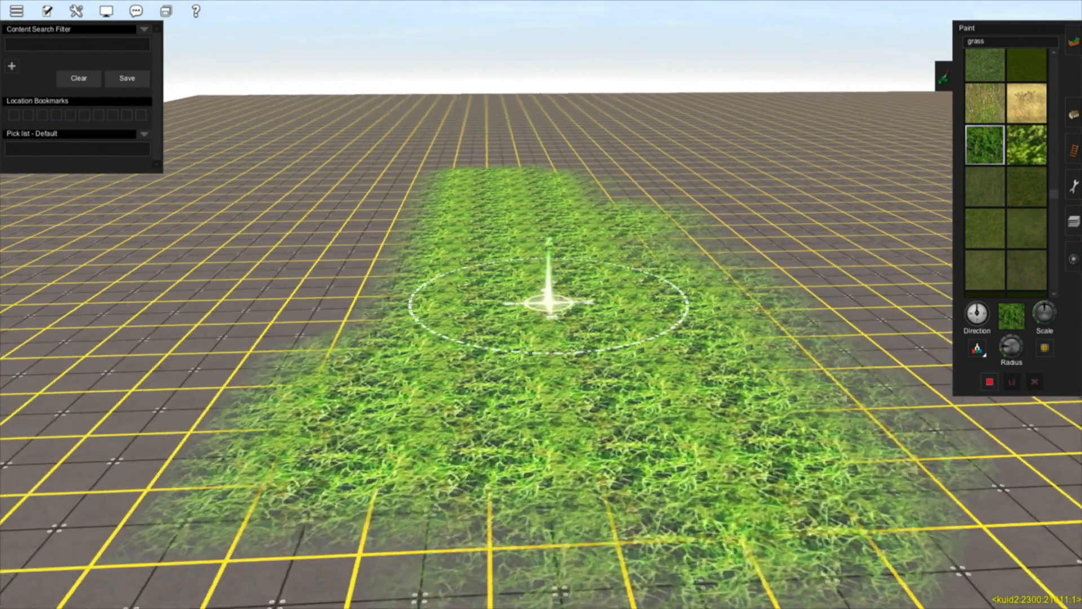
scroll(542, 304, up, 8)
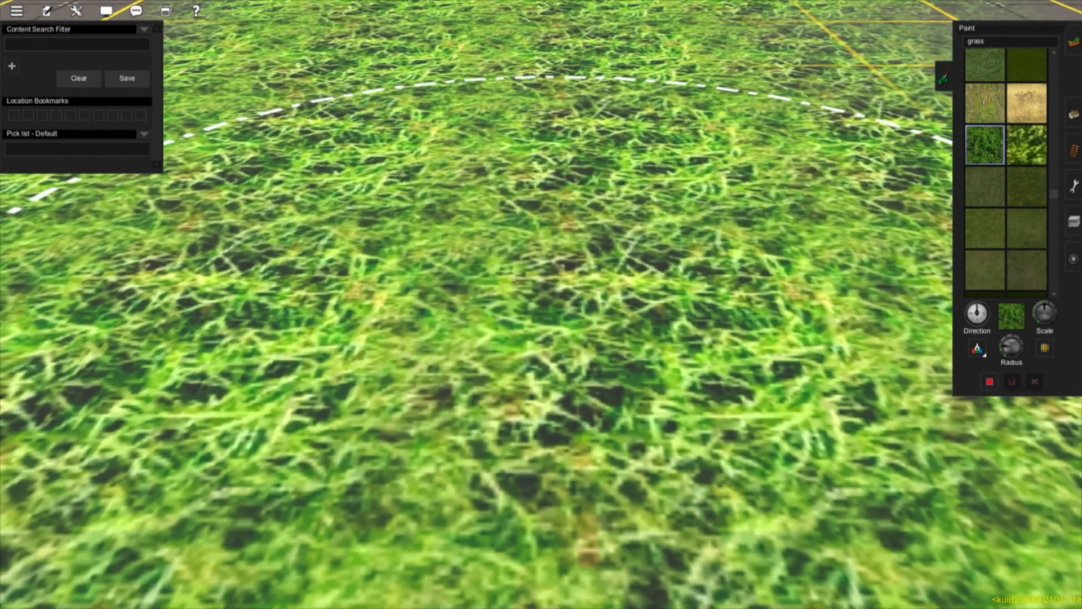
scroll(542, 304, up, 3)
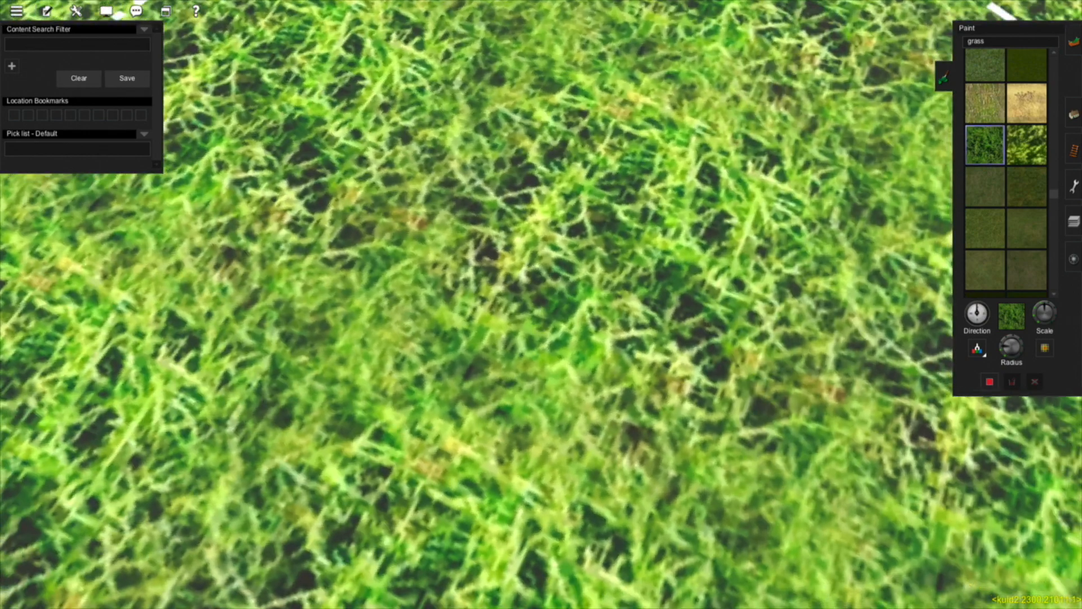
scroll(542, 304, down, 3)
scroll(542, 305, down, 5)
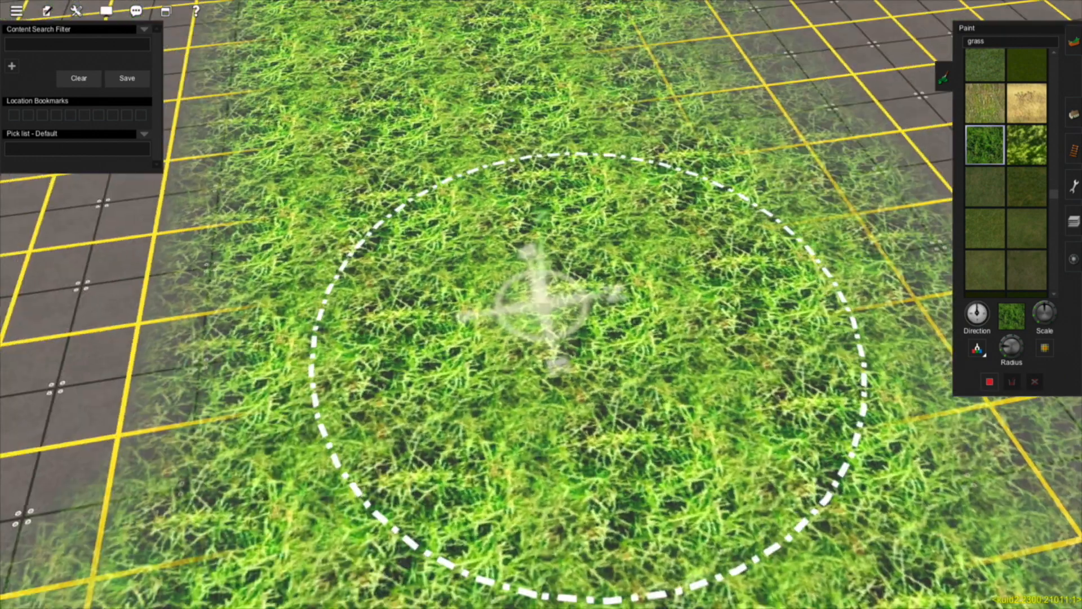
right_drag(590, 361, 590, 226)
right_drag(592, 321, 590, 400)
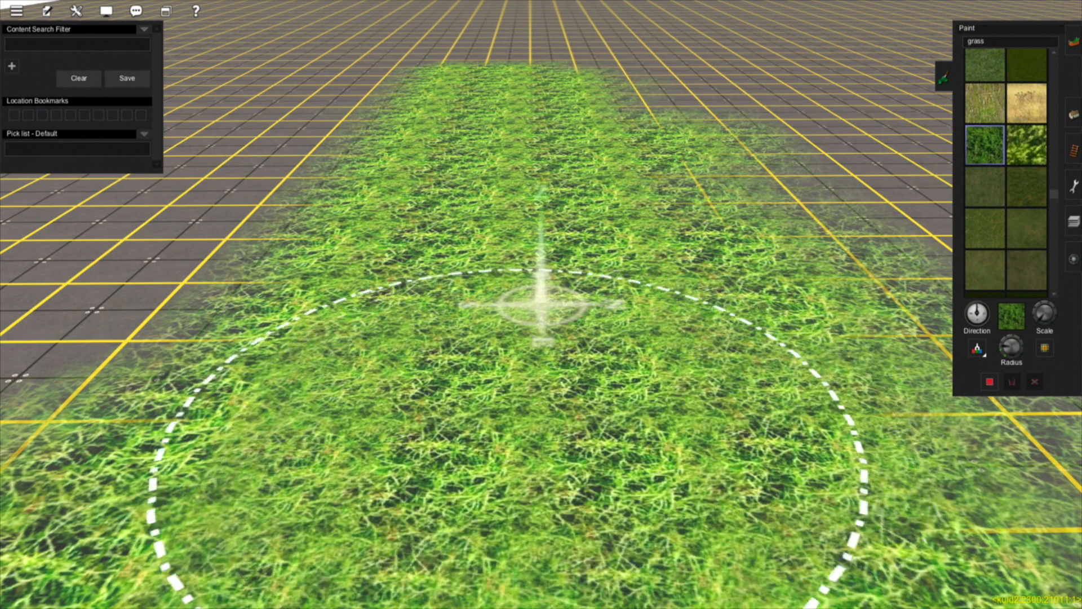
Step: Widen the grass strip on both sides, using a larger texture scale along one side
mouse_move(445, 394)
mouse_down()
mouse_move(621, 316)
mouse_move(338, 281)
mouse_move(742, 205)
mouse_move(383, 191)
mouse_up()
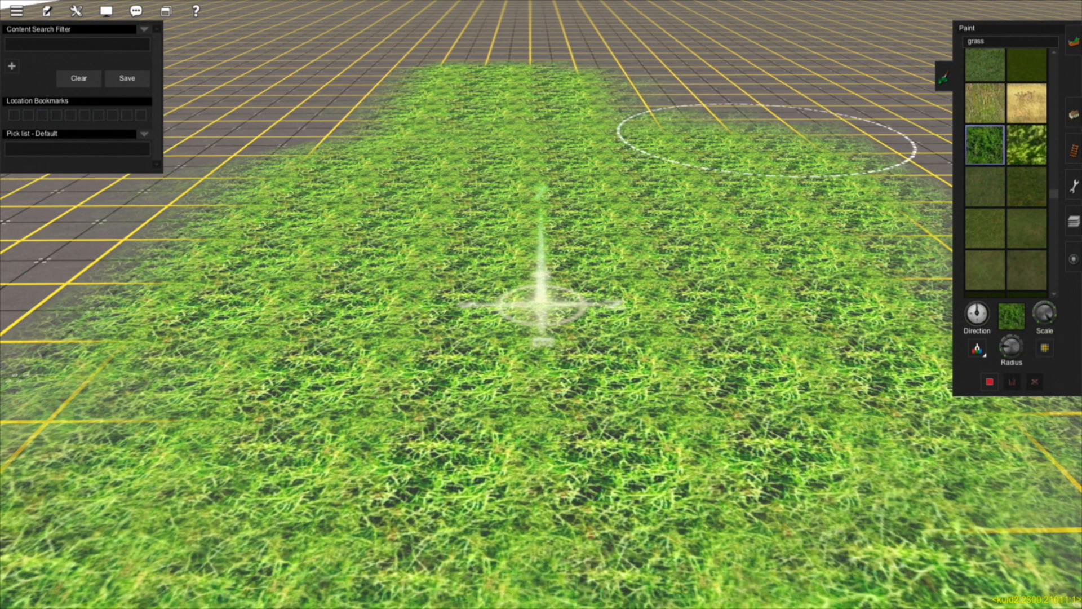
mouse_move(767, 140)
mouse_down()
mouse_move(894, 339)
mouse_move(942, 507)
mouse_move(969, 479)
mouse_up()
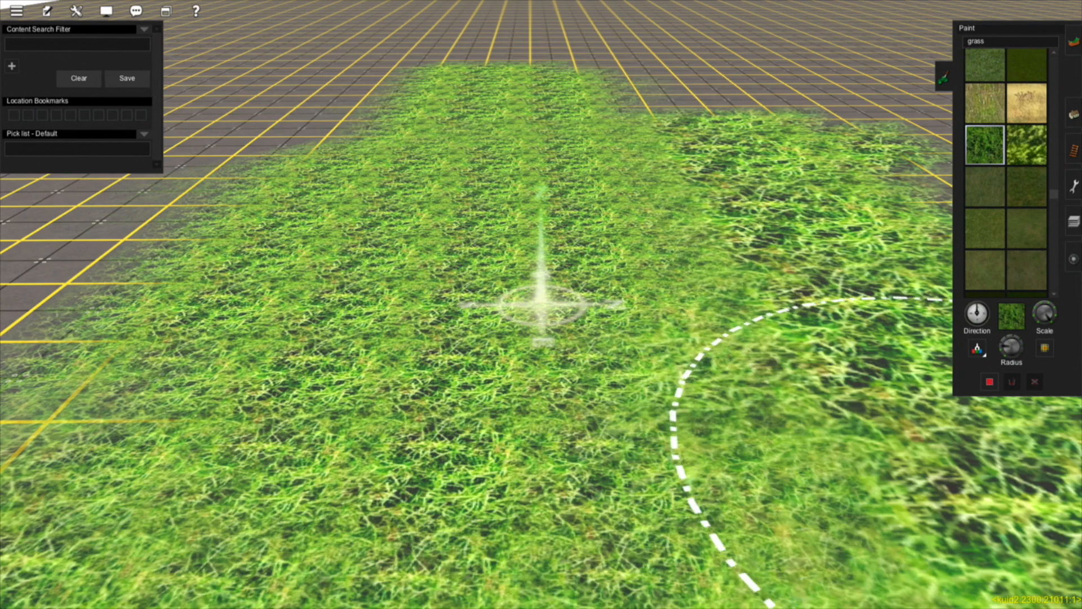
Step: Paint over and extend the grass patch while rotating the texture direction to break up the repeating pattern
mouse_move(502, 327)
right_down()
mouse_move(490, 300)
mouse_move(545, 307)
right_up()
scroll(539, 299, up, 4)
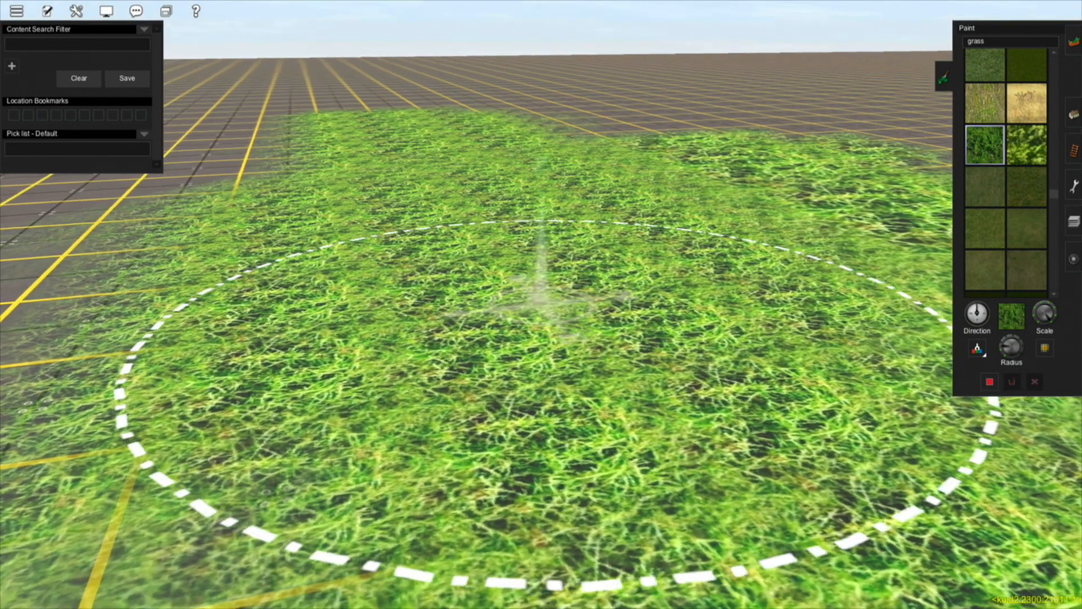
scroll(545, 311, up, 1)
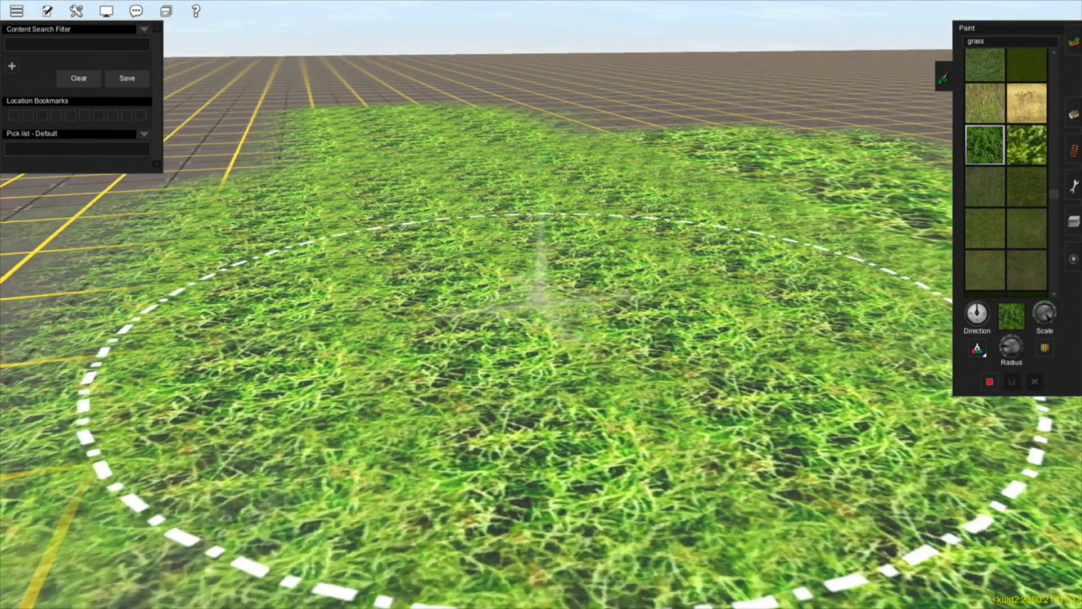
scroll(545, 310, down, 4)
right_drag(545, 310, 564, 314)
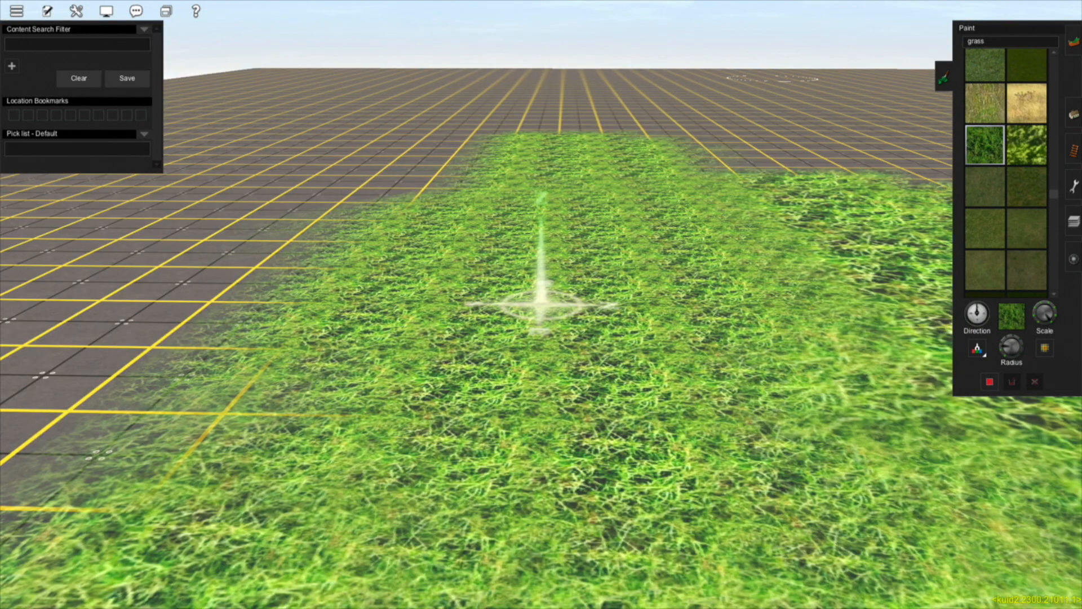
scroll(541, 304, up, 3)
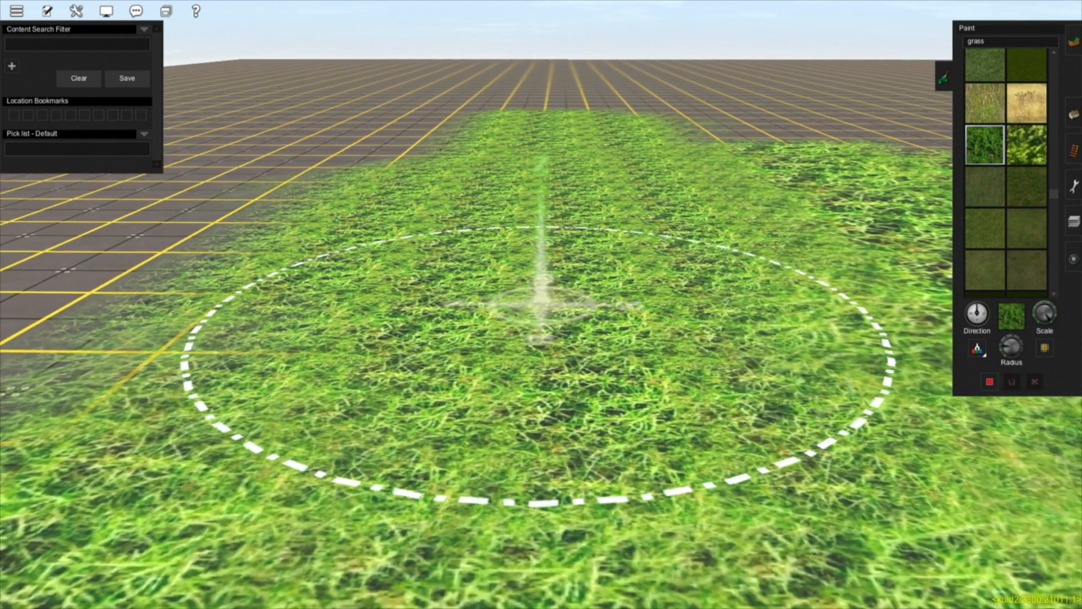
mouse_move(538, 304)
right_down()
mouse_move(514, 283)
mouse_move(524, 279)
right_up()
scroll(524, 280, down, 2)
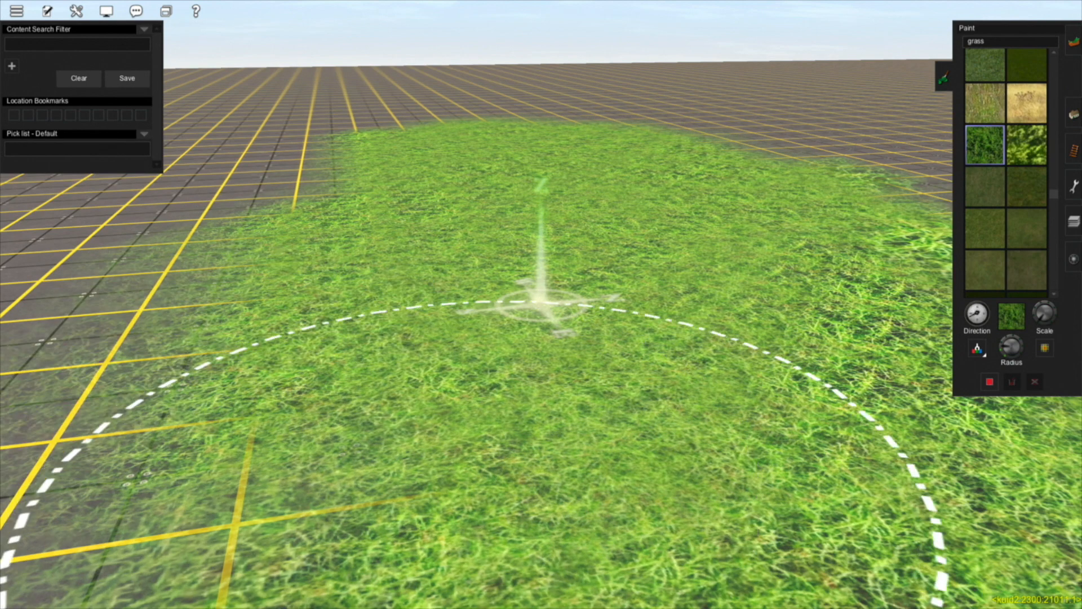
mouse_move(477, 468)
mouse_down()
mouse_move(874, 226)
mouse_move(797, 149)
mouse_move(717, 131)
mouse_move(508, 126)
mouse_move(253, 189)
mouse_move(266, 447)
mouse_move(229, 398)
mouse_move(243, 384)
mouse_up()
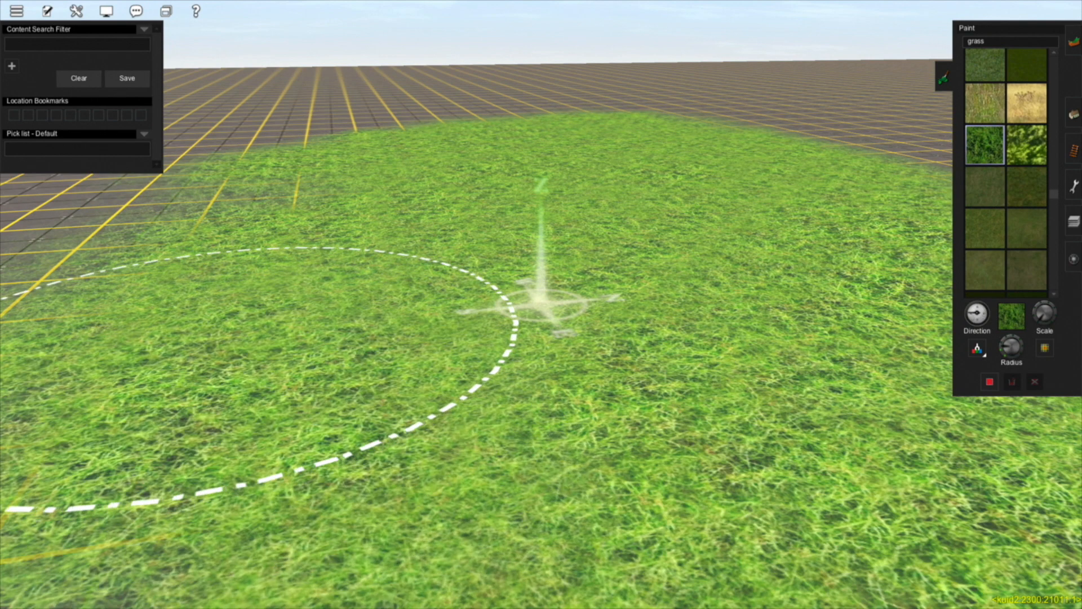
Step: Select the yellow-green leaf texture and paint a broad band of it across the middle of the grass patch, varying its direction
scroll(586, 302, up, 5)
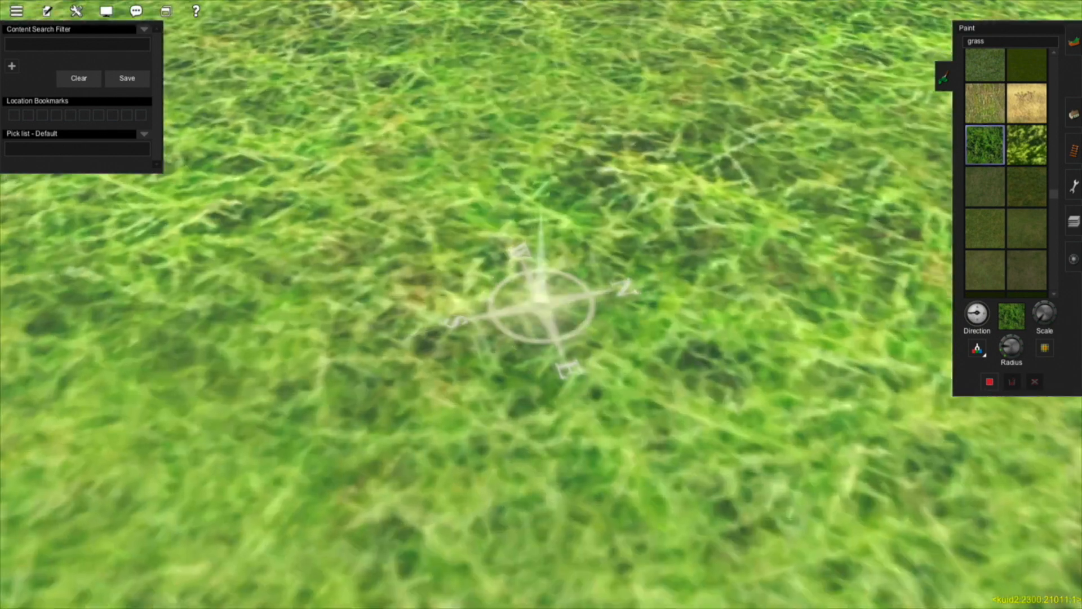
scroll(588, 361, down, 3)
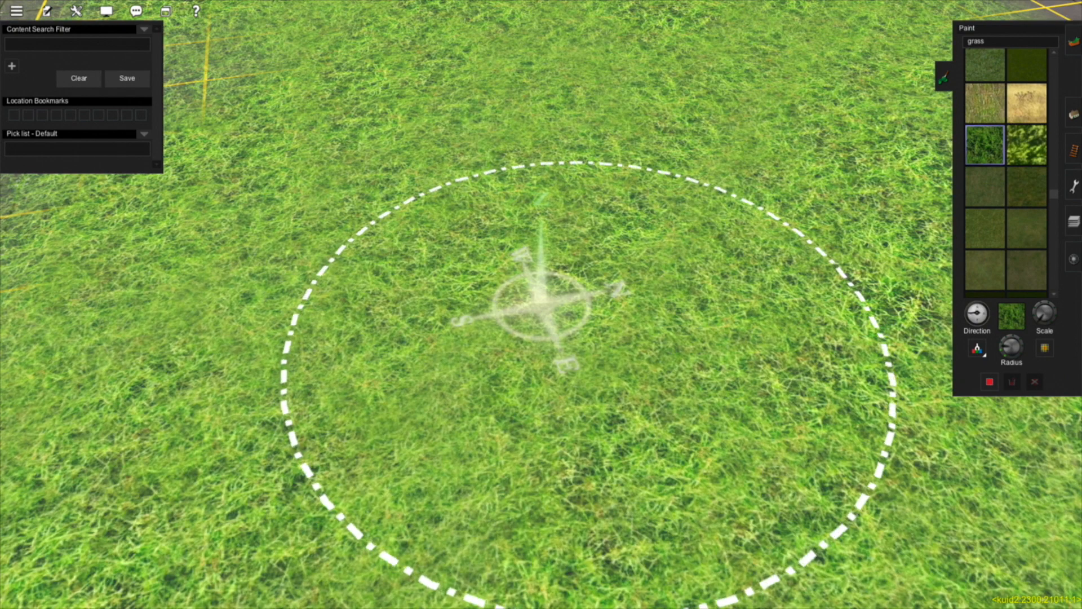
scroll(588, 361, down, 5)
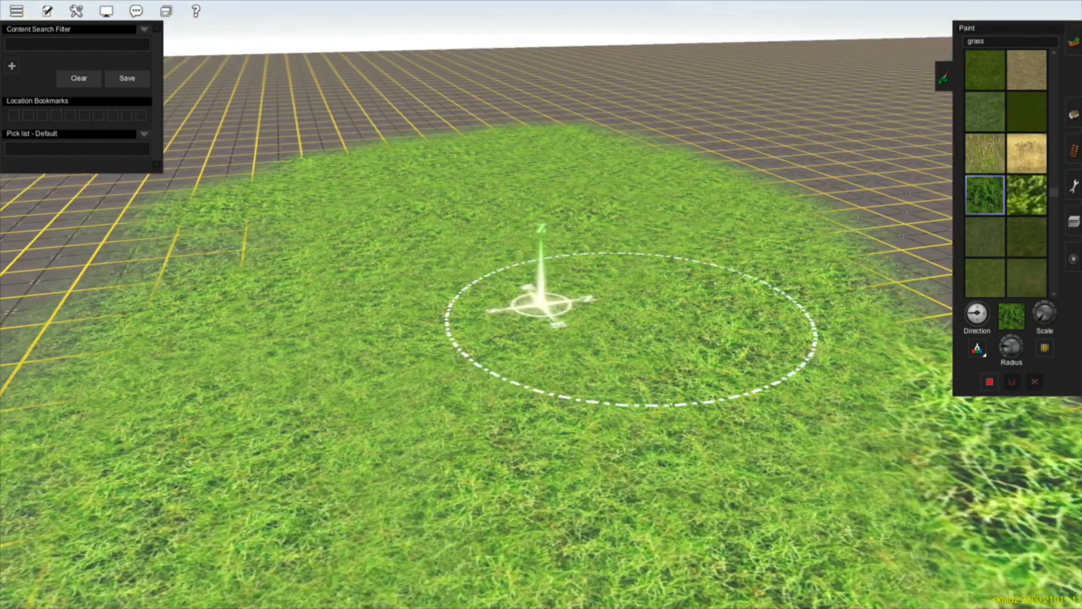
scroll(631, 330, down, 2)
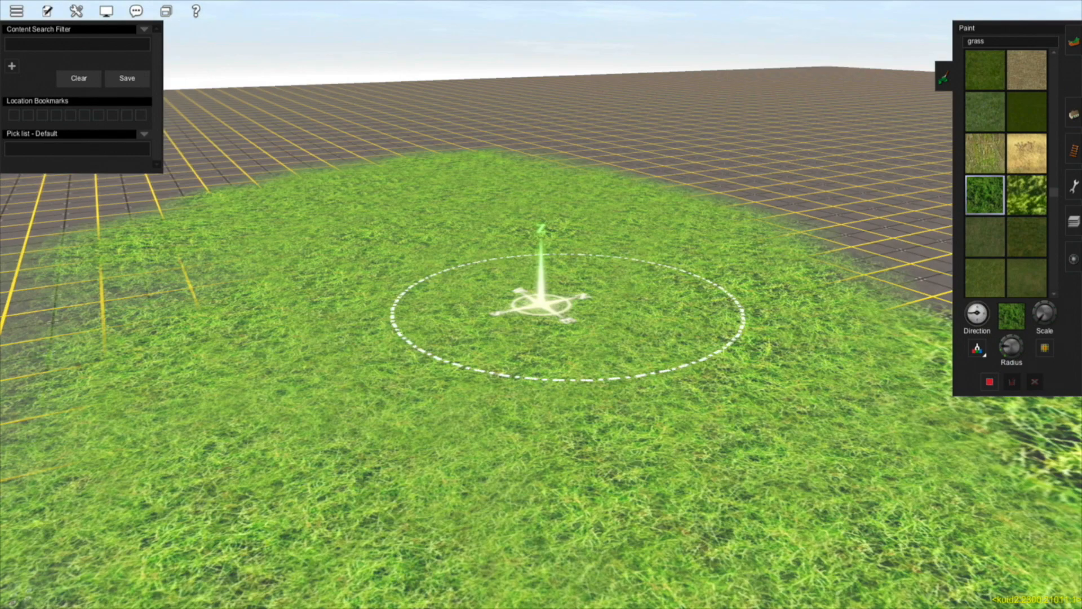
scroll(566, 315, down, 4)
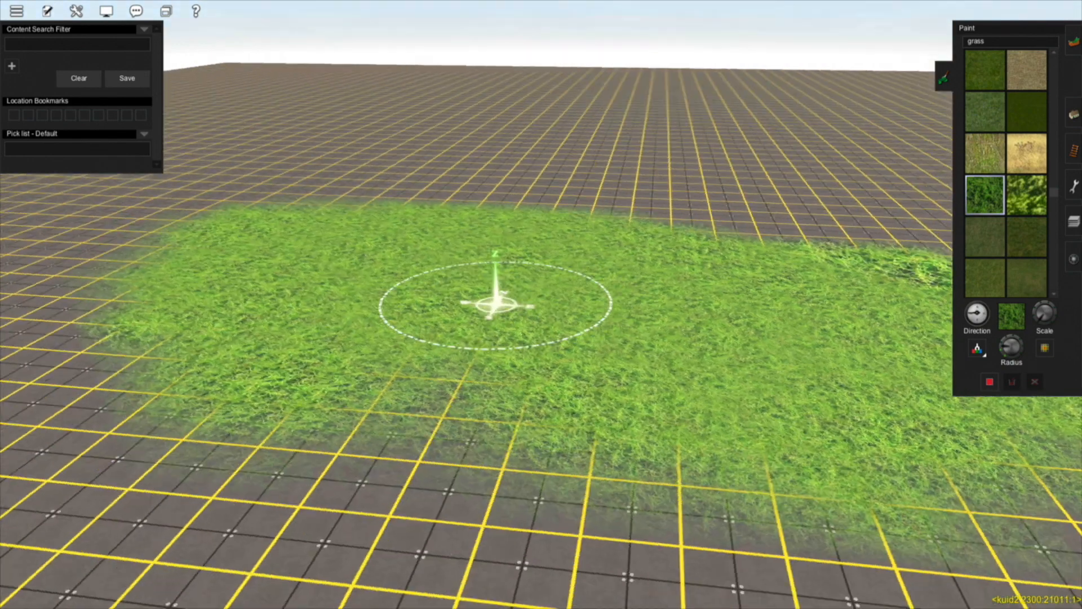
mouse_move(495, 305)
right_down()
mouse_move(560, 304)
mouse_move(540, 305)
right_up()
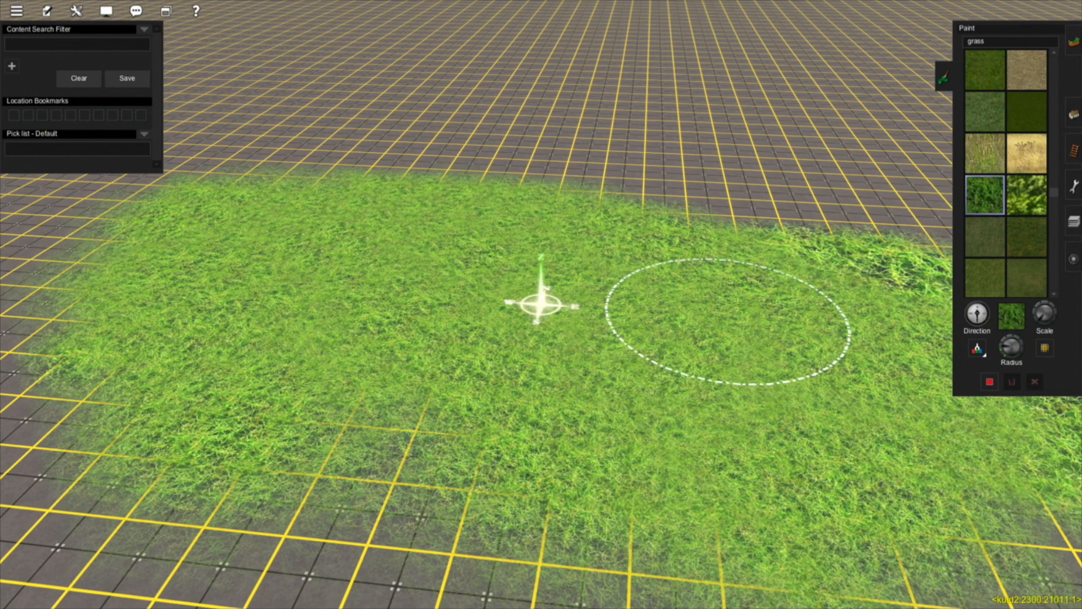
click(1027, 194)
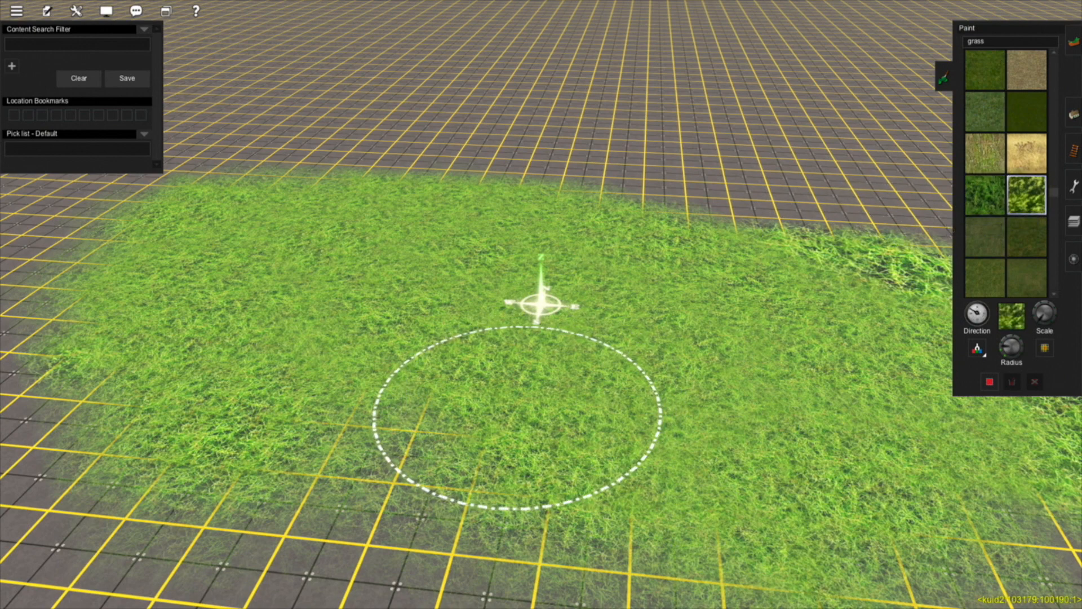
mouse_move(541, 463)
mouse_down()
mouse_move(580, 343)
mouse_move(572, 97)
mouse_move(606, 105)
mouse_up()
mouse_move(692, 115)
mouse_down()
mouse_move(725, 242)
mouse_move(725, 391)
mouse_move(742, 471)
mouse_move(787, 382)
mouse_up()
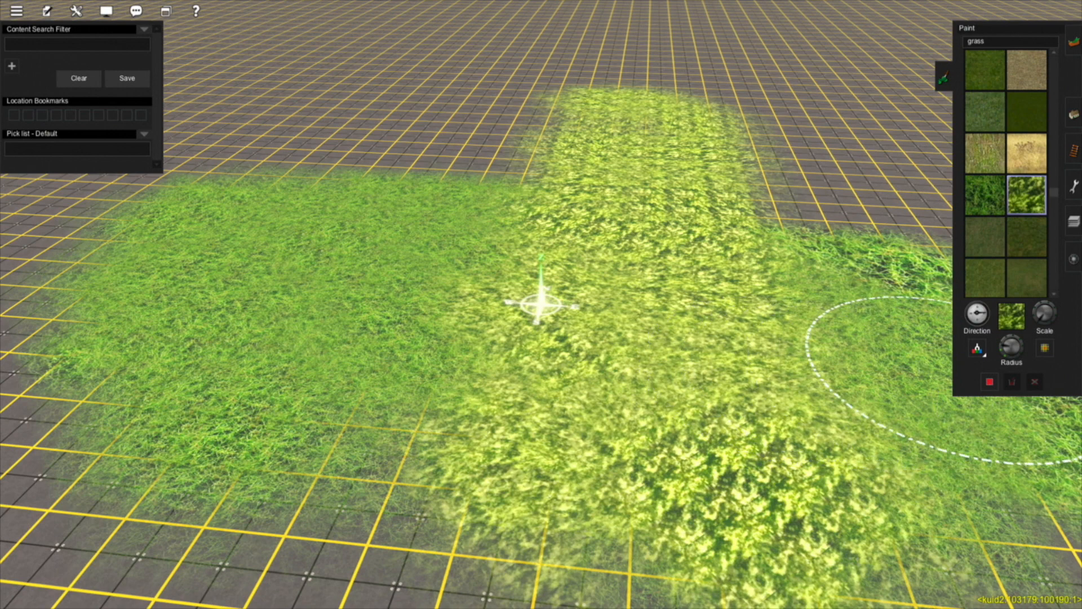
Step: Increase the paint brush radius and cover most of the grass patch with the yellow-green leaf texture
key(plus)
key(plus)
drag(1008, 340, 1018, 340)
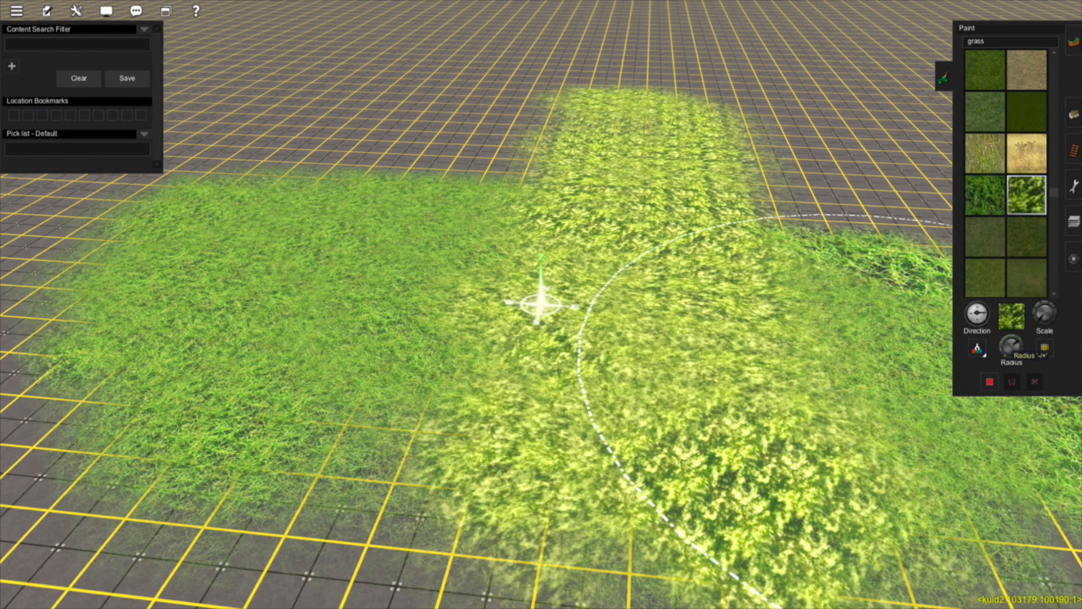
mouse_move(496, 146)
mouse_down()
mouse_move(294, 343)
mouse_move(851, 307)
mouse_move(769, 178)
mouse_up()
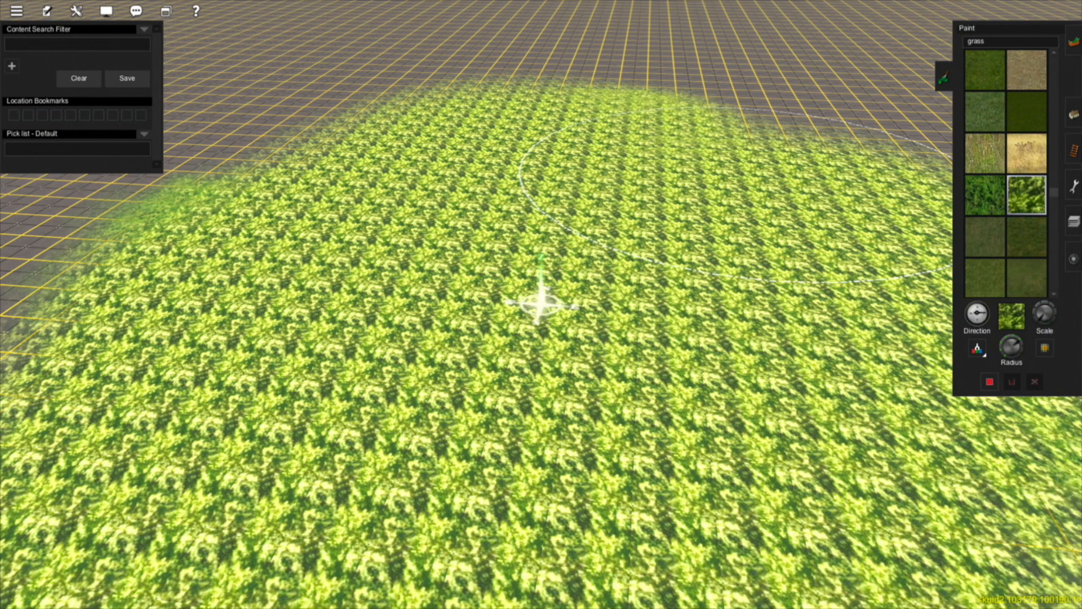
Step: Undo the last large-radius painting of yellow-green leaves and select the LongGreenGrass texture
key(ctrl+z)
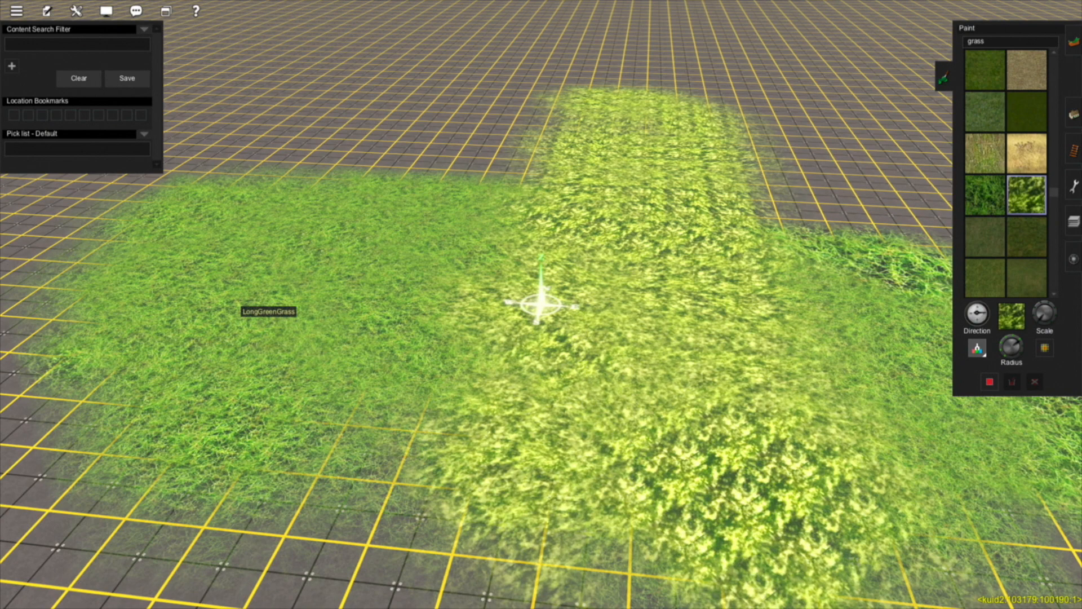
click(985, 194)
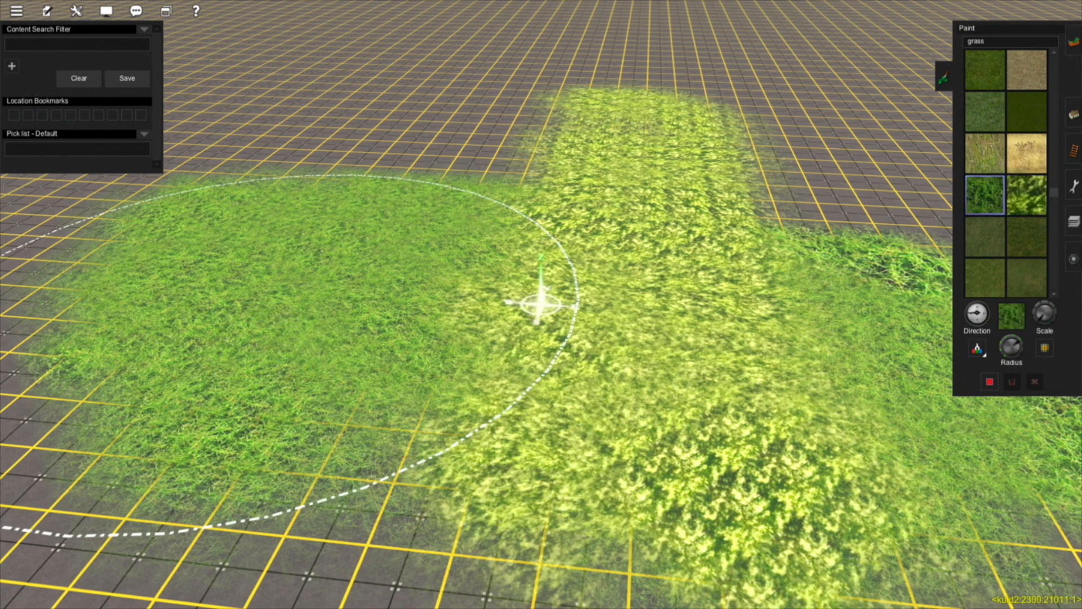
drag(270, 327, 718, 127)
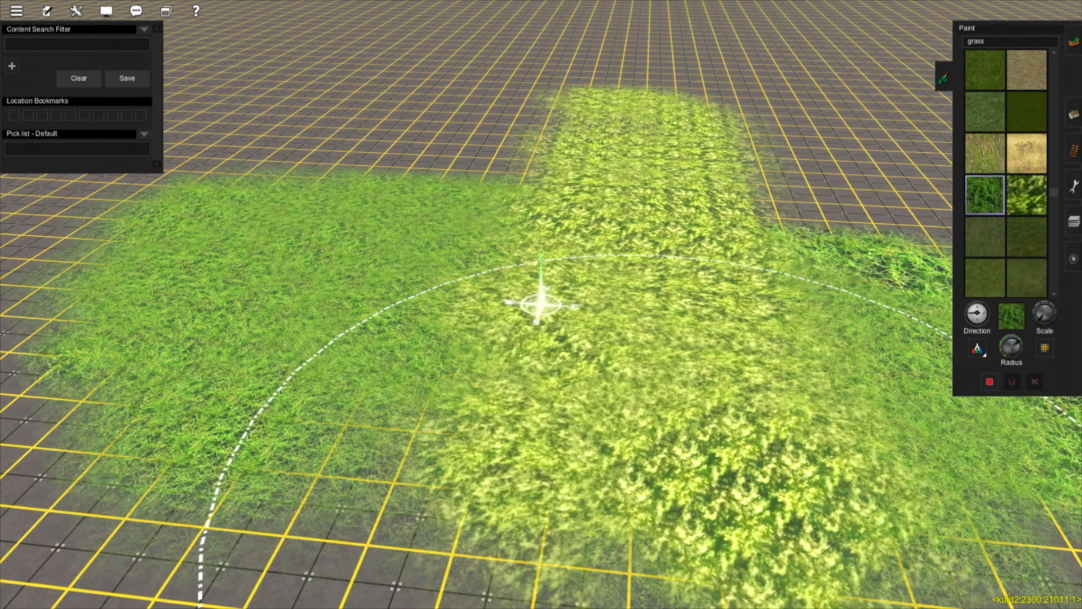
right_click(571, 395)
scroll(536, 345, down, 6)
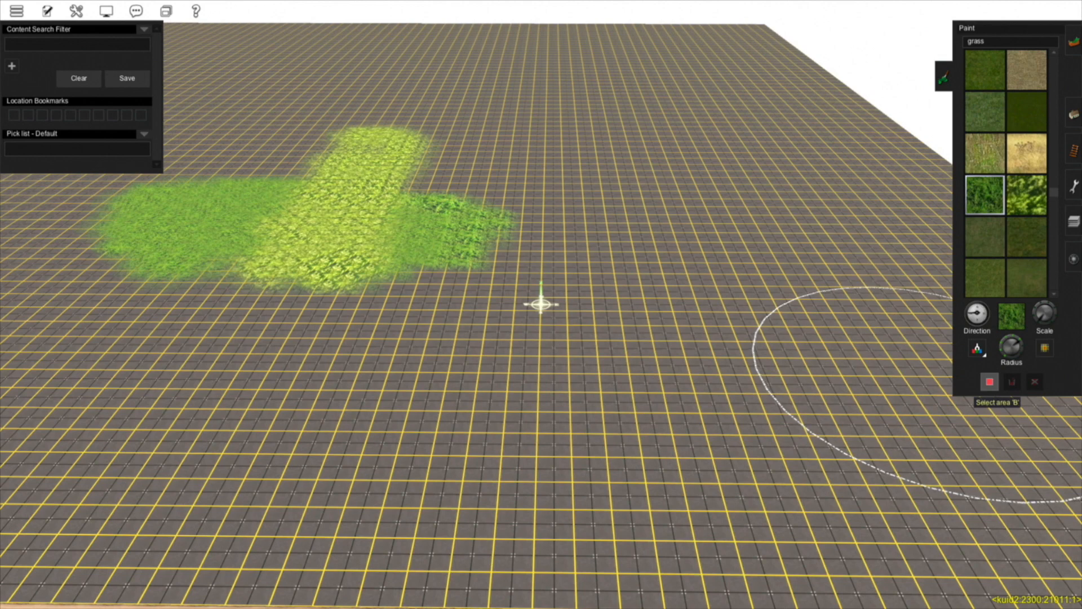
Step: Select a large rectangular area of bare ground beside the painted patch and fill it with the LongGreenGrass texture
click(990, 381)
drag(771, 74, 571, 431)
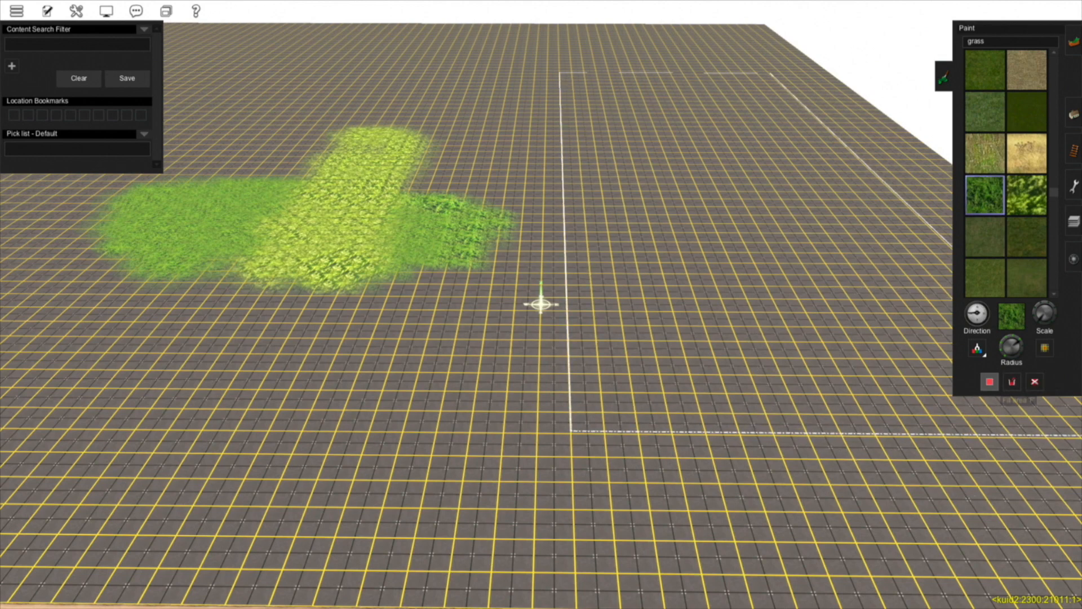
click(1012, 381)
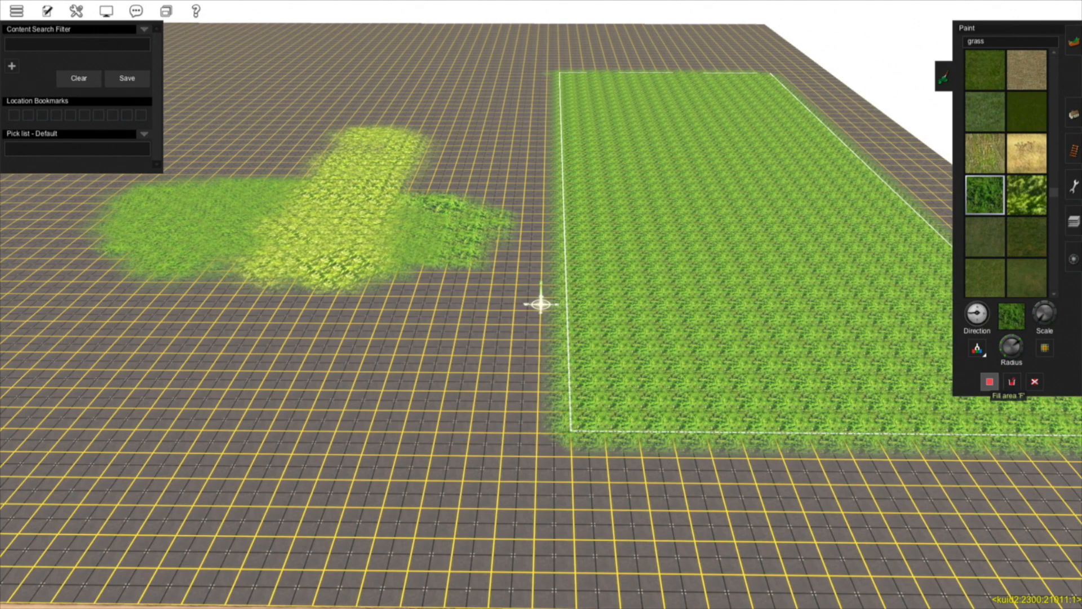
Step: Refill the selected rectangle with LongGreenGrass at a rotated direction and larger scale, and cancel the area selection
right_click(735, 258)
key(Left)
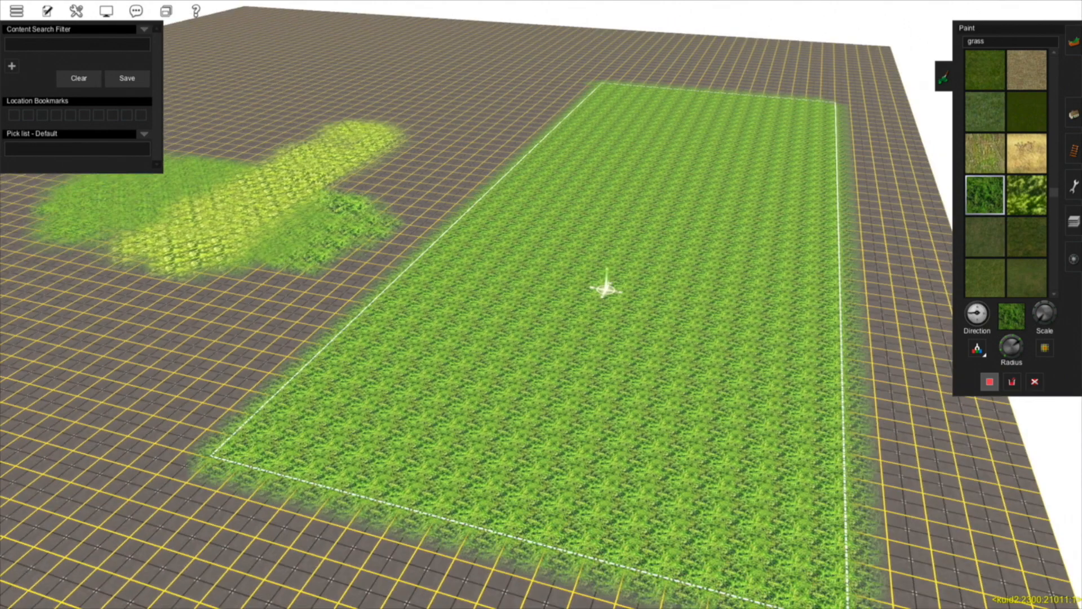
scroll(543, 300, up, 3)
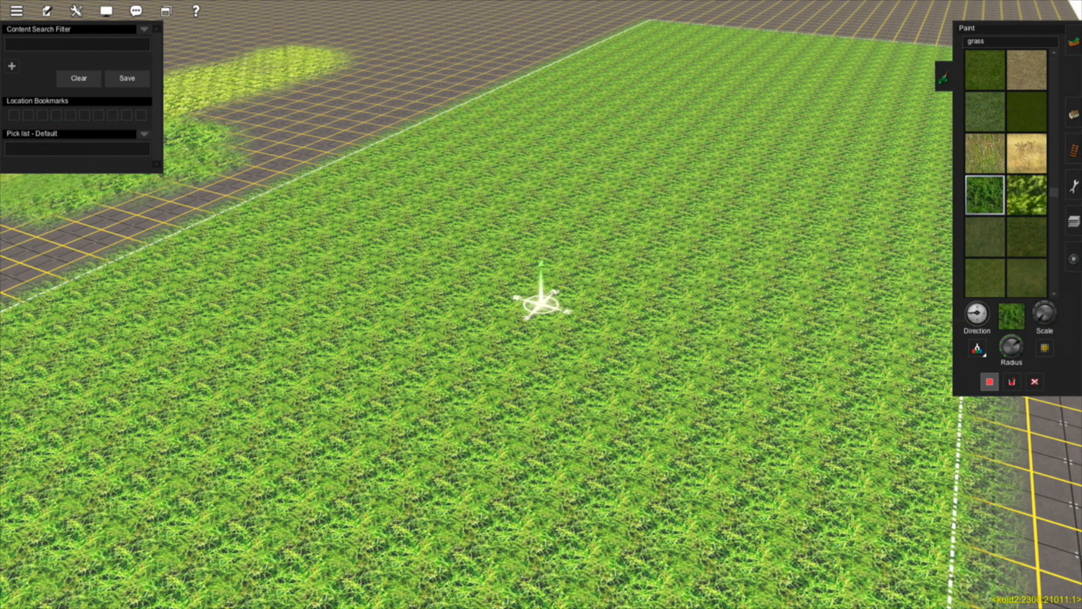
drag(970, 313, 1047, 306)
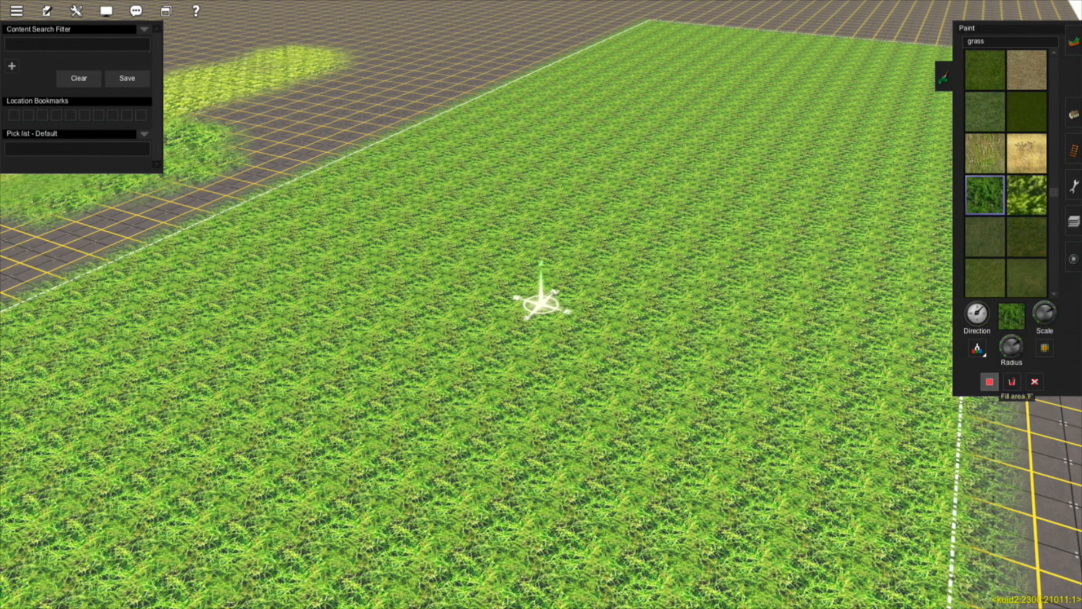
click(1012, 382)
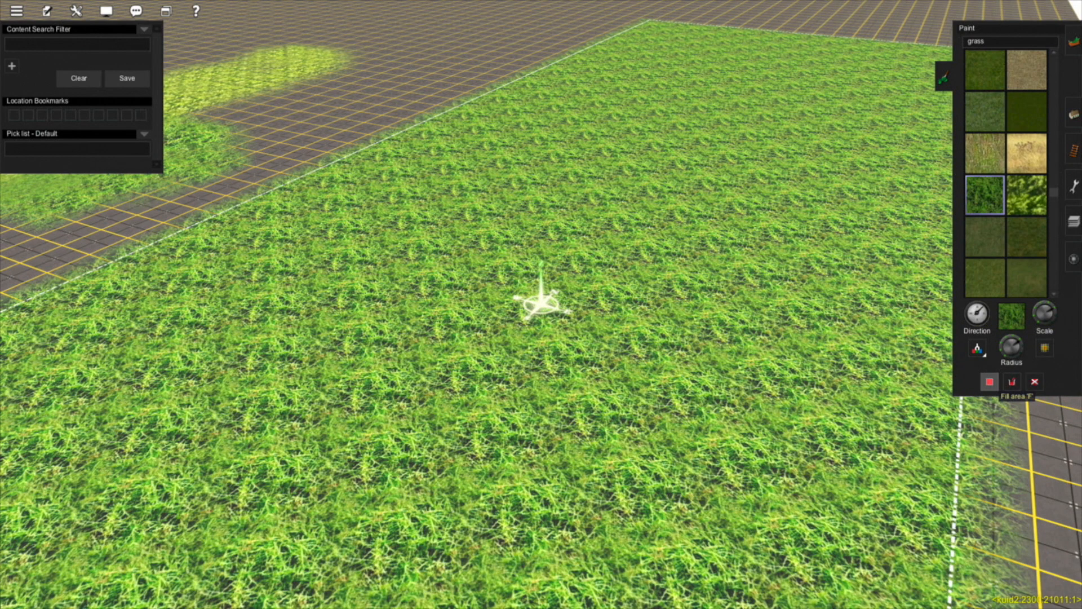
mouse_move(541, 304)
right_down()
mouse_move(570, 374)
mouse_move(519, 356)
mouse_move(555, 343)
right_up()
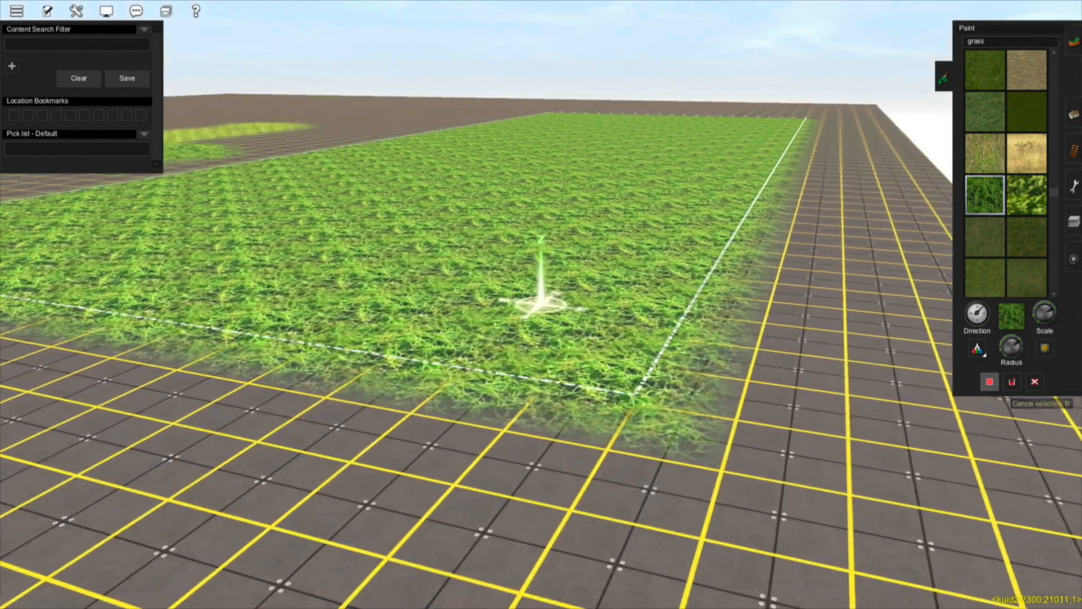
click(1035, 382)
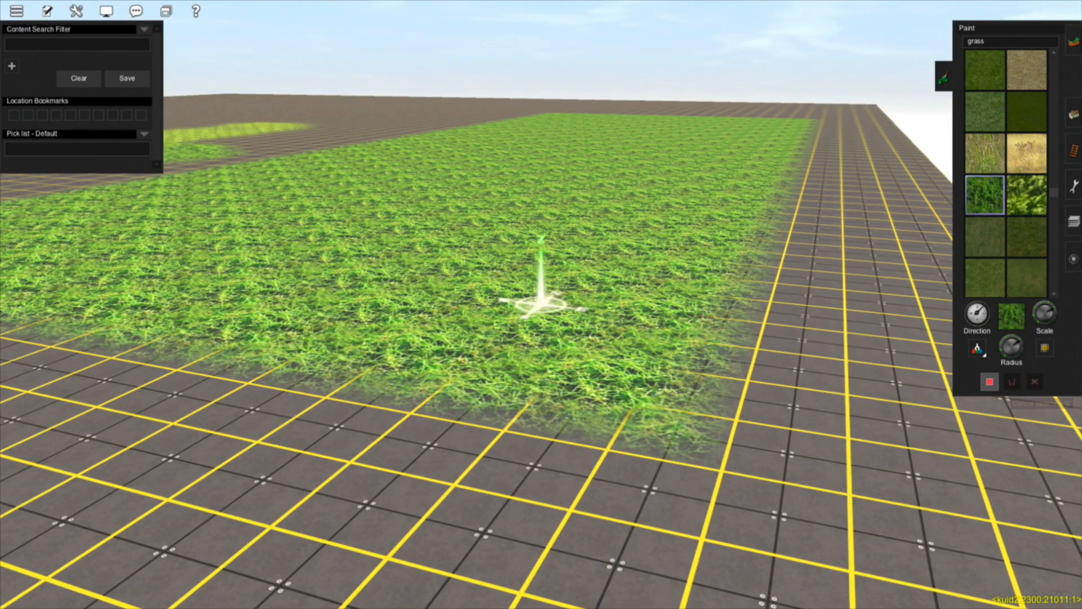
Step: Choose the JVC~(Tx-1) Grass green w/flowers texture and bring up the bulk replacement of the Grid (PBR) ground with it
scroll(541, 304, down, 8)
mouse_move(542, 304)
right_down()
mouse_move(531, 299)
mouse_move(539, 285)
mouse_move(558, 288)
mouse_move(535, 282)
mouse_move(604, 295)
mouse_move(522, 295)
mouse_move(541, 303)
right_up()
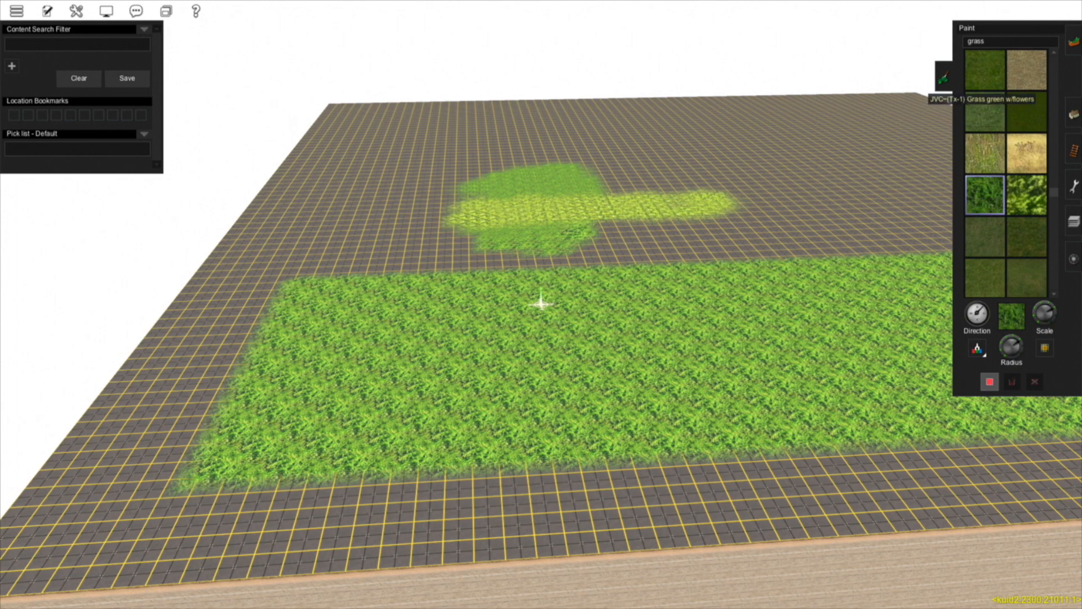
click(984, 76)
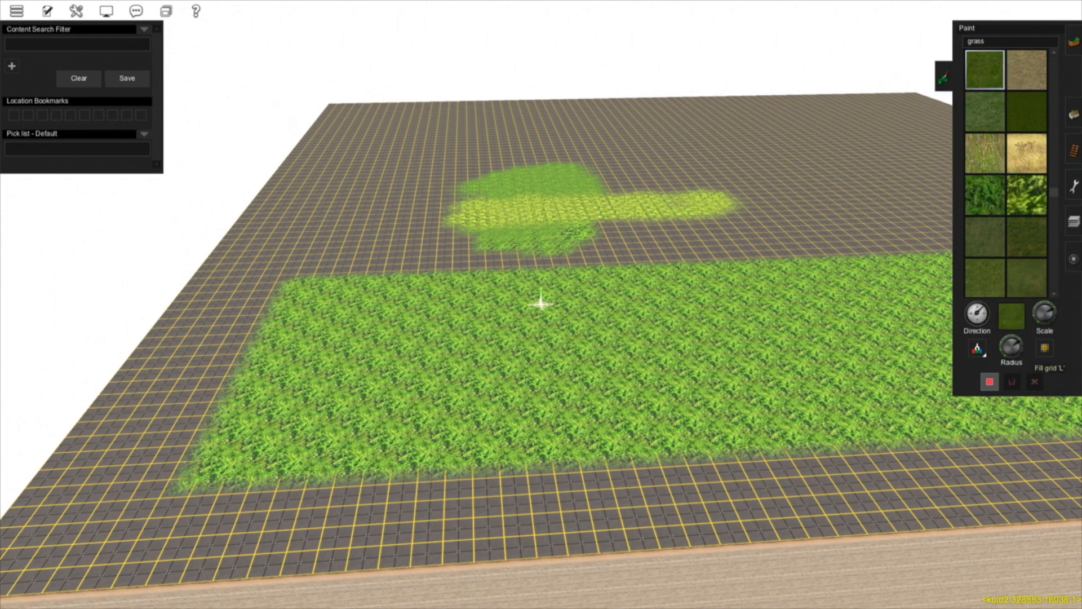
click(1045, 348)
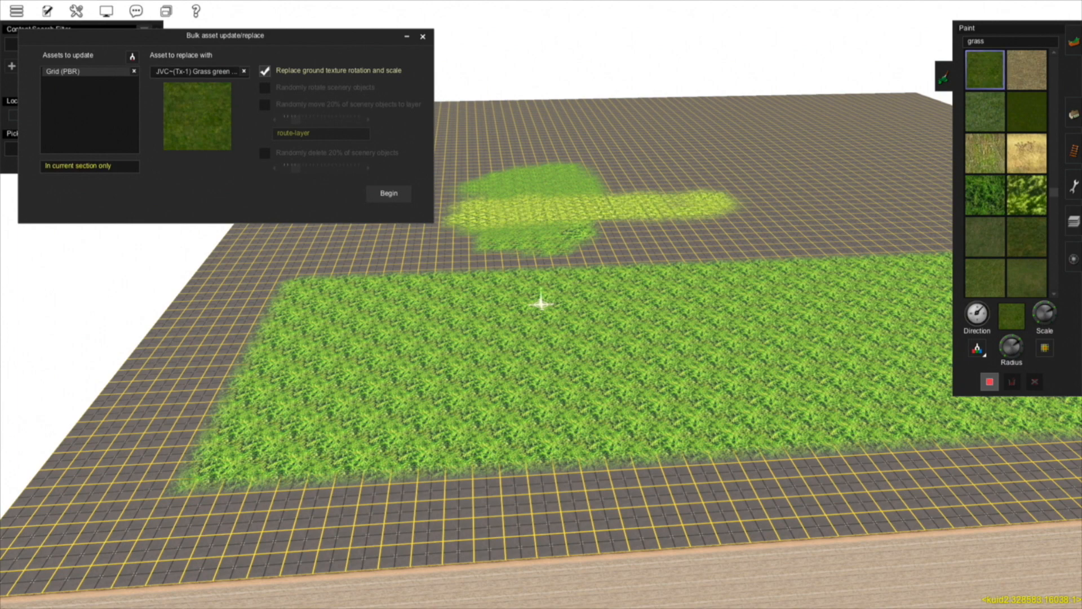
drag(226, 35, 528, 173)
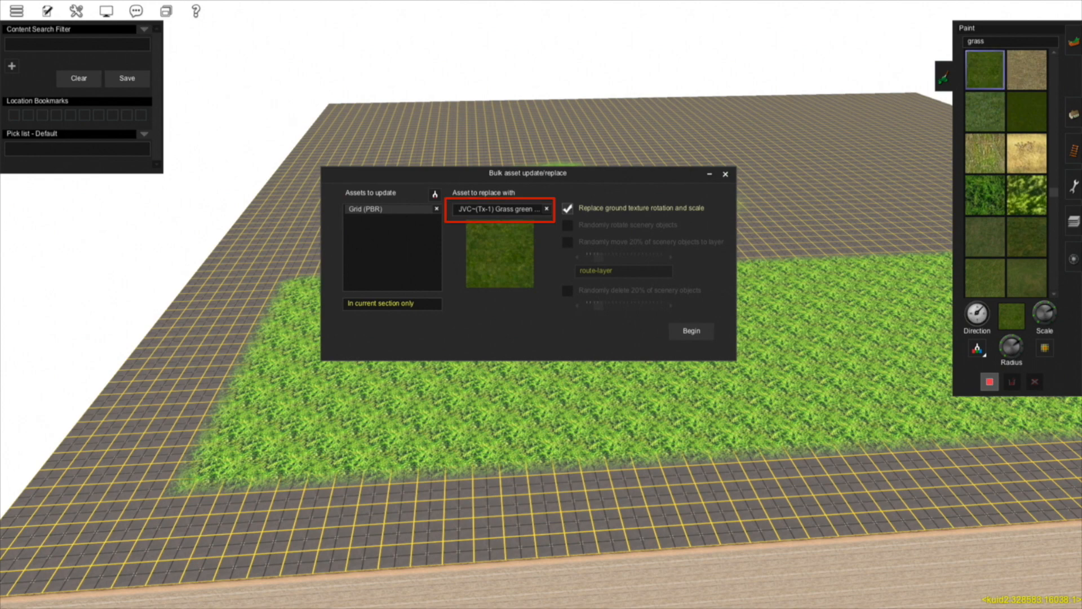
Step: Limit the replacement to a selected area around the filled rectangle's near corner and replace Grid (PBR) there with the flowered green grass
click(392, 304)
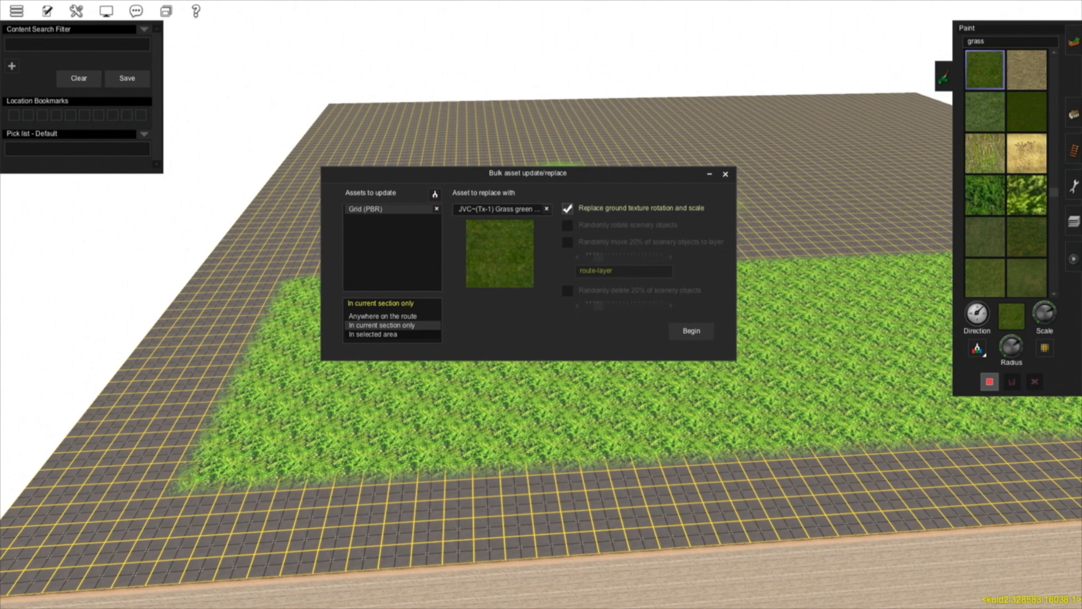
click(374, 334)
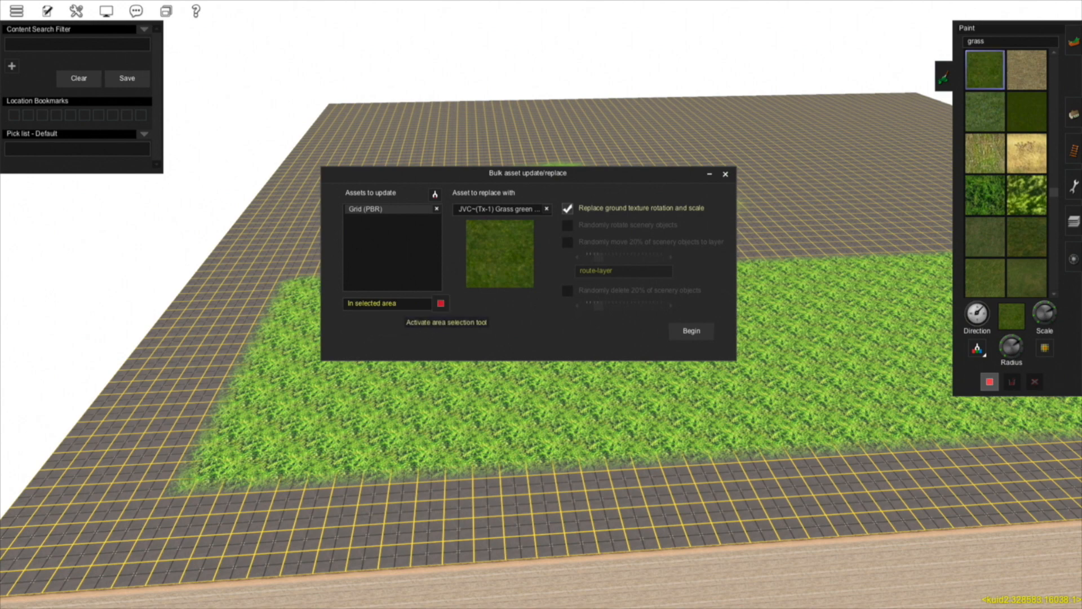
click(442, 304)
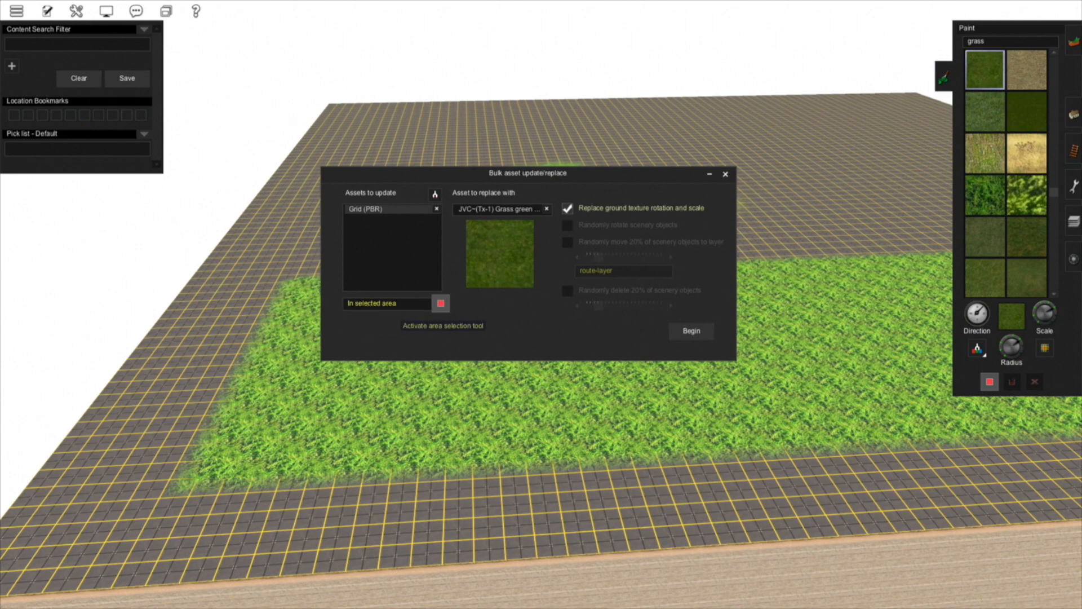
drag(104, 539, 378, 393)
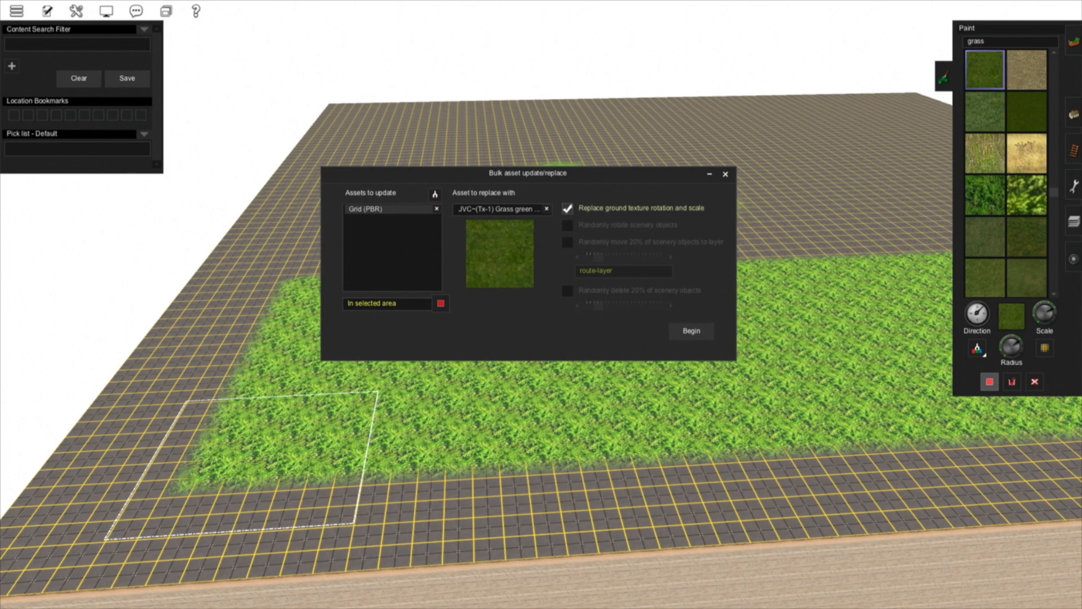
click(692, 331)
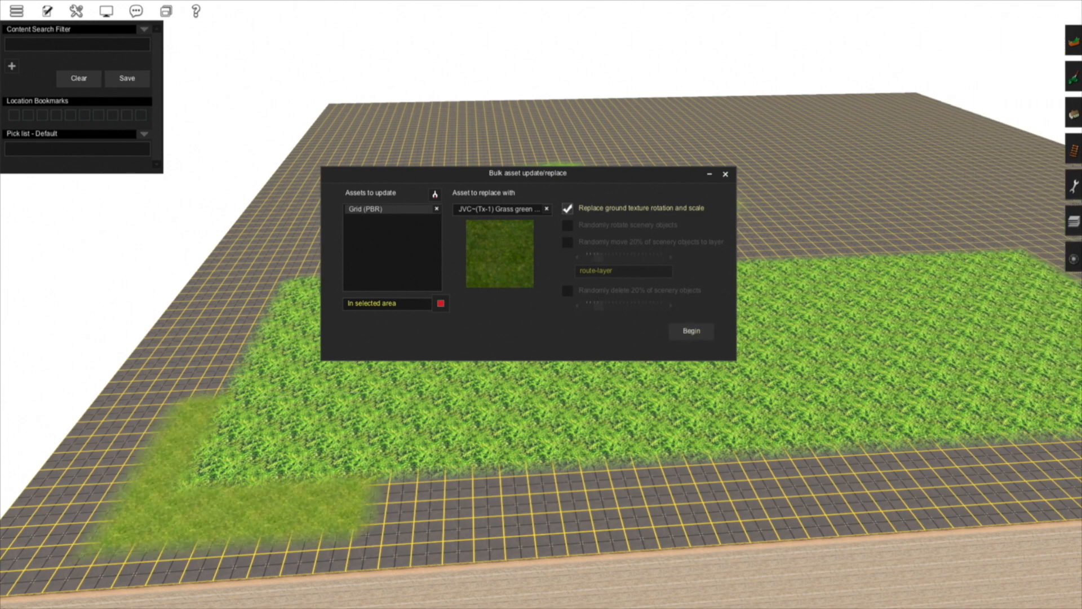
Step: Replace Grid (PBR) anywhere on the route with the flowered green grass texture
click(387, 304)
click(383, 316)
click(691, 331)
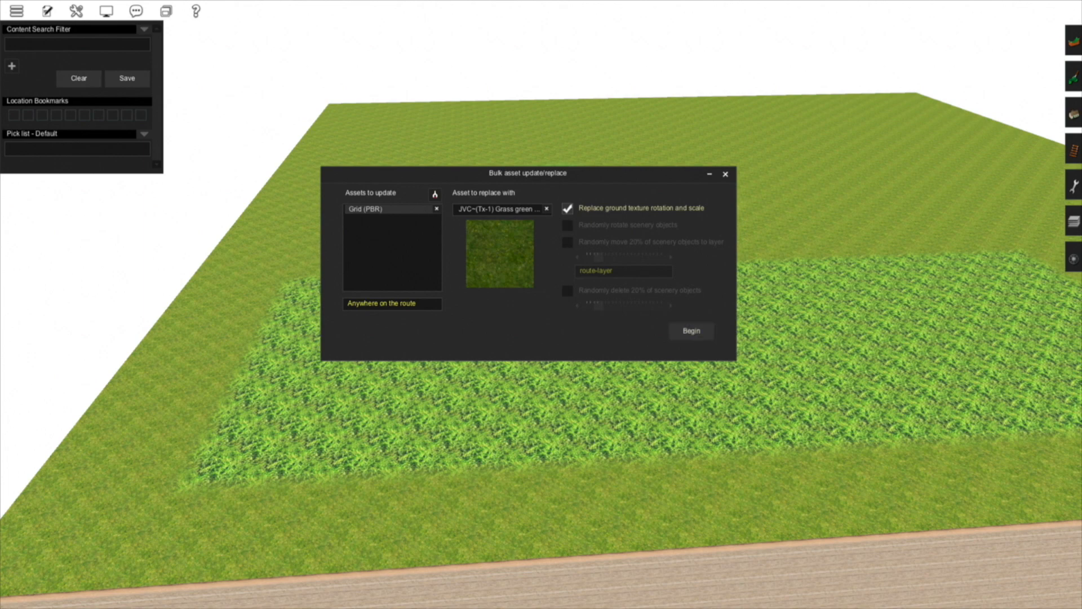
Step: Add LongGreenGrass from the ground to the assets to update, replace it across the route with the flowered green grass, and close the dialog
drag(528, 173, 874, 157)
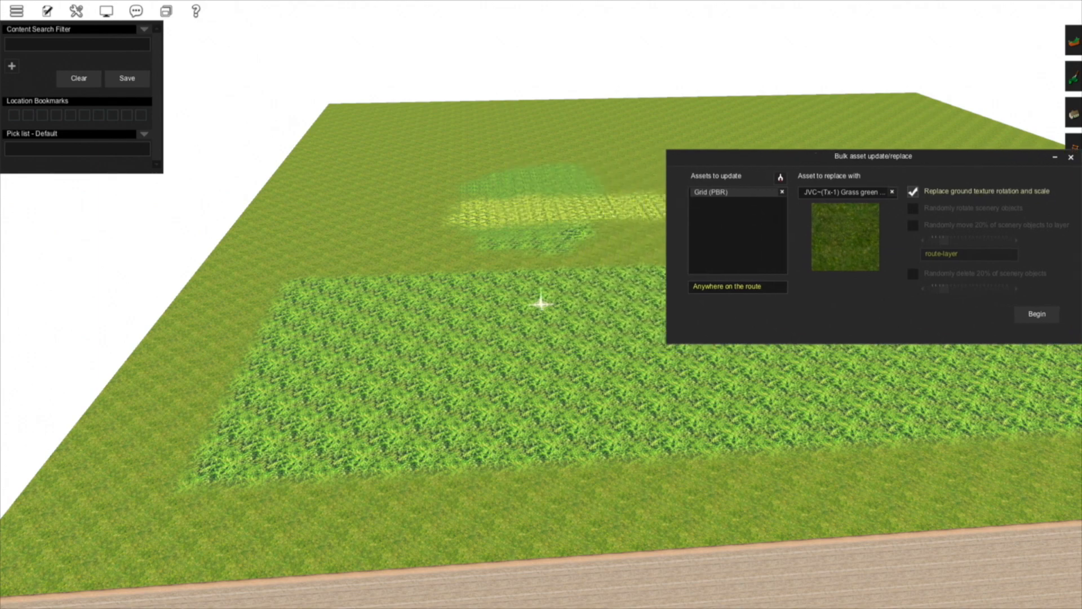
key(Right)
key(Right)
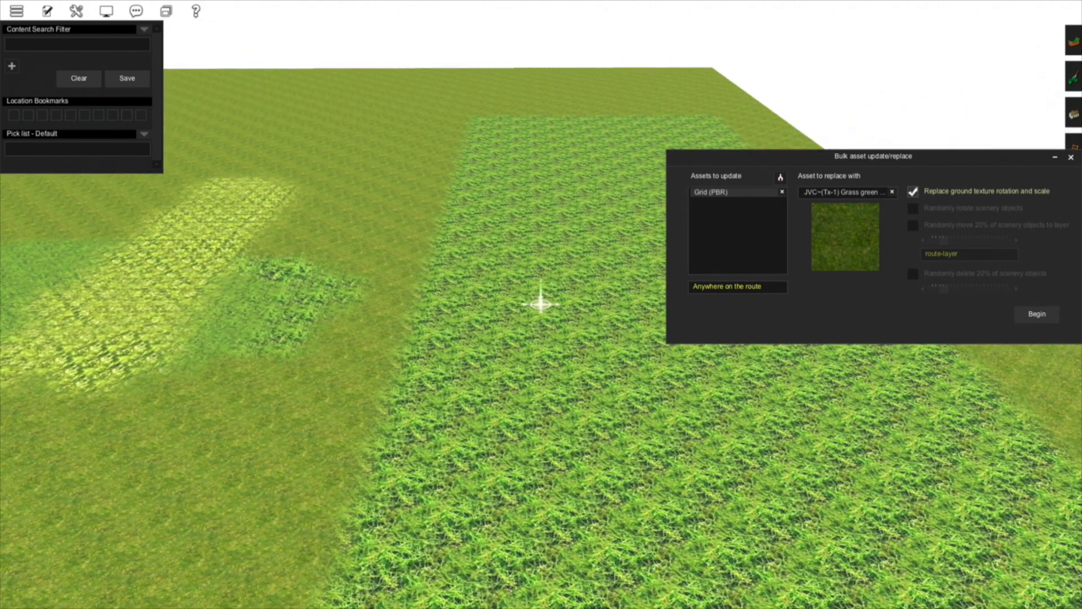
key(Right)
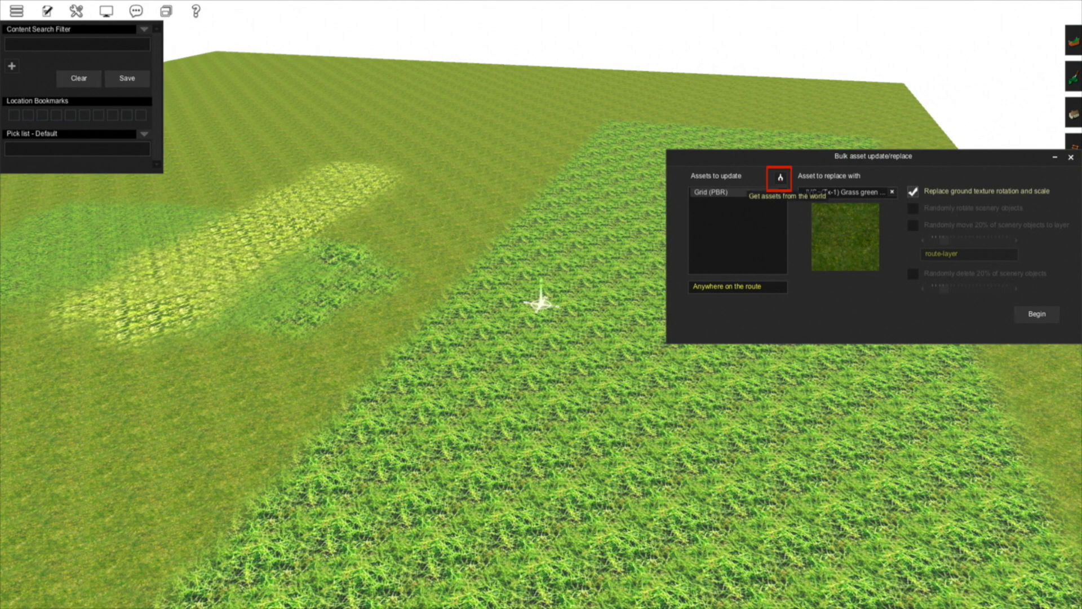
click(780, 178)
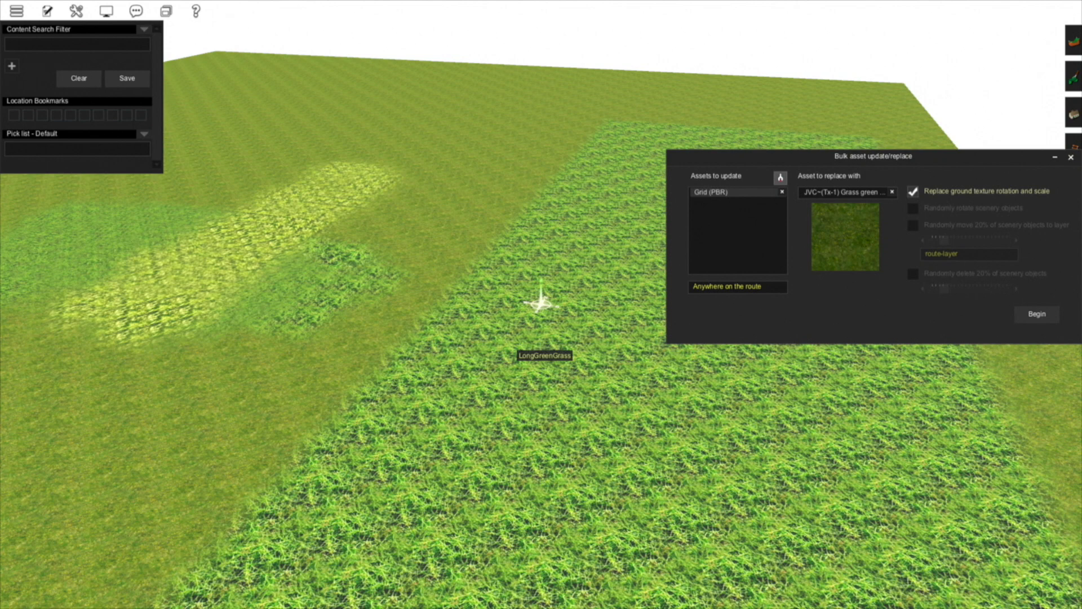
click(540, 303)
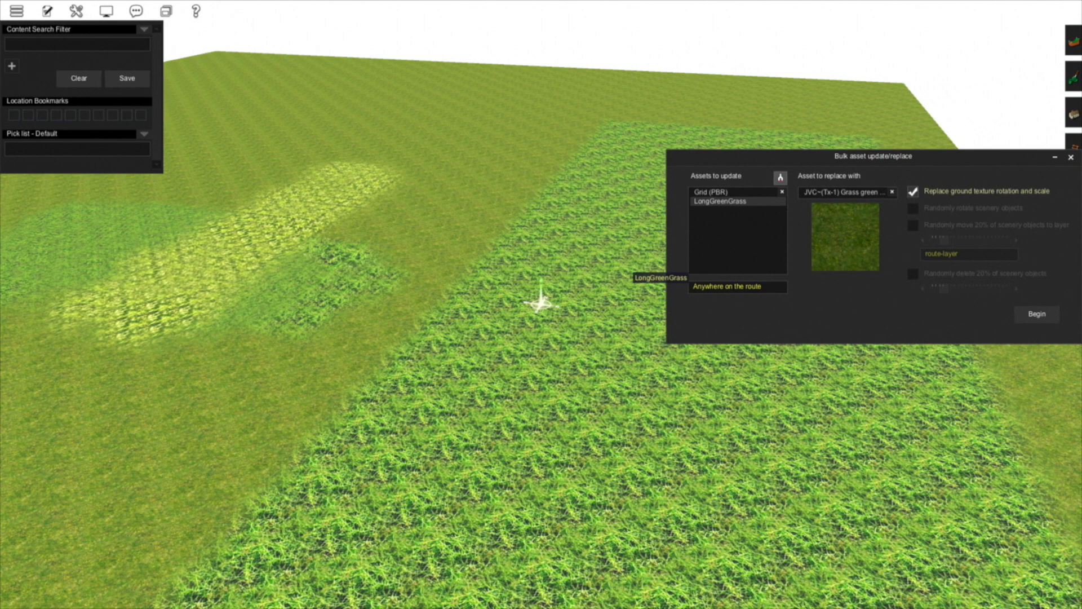
click(1038, 314)
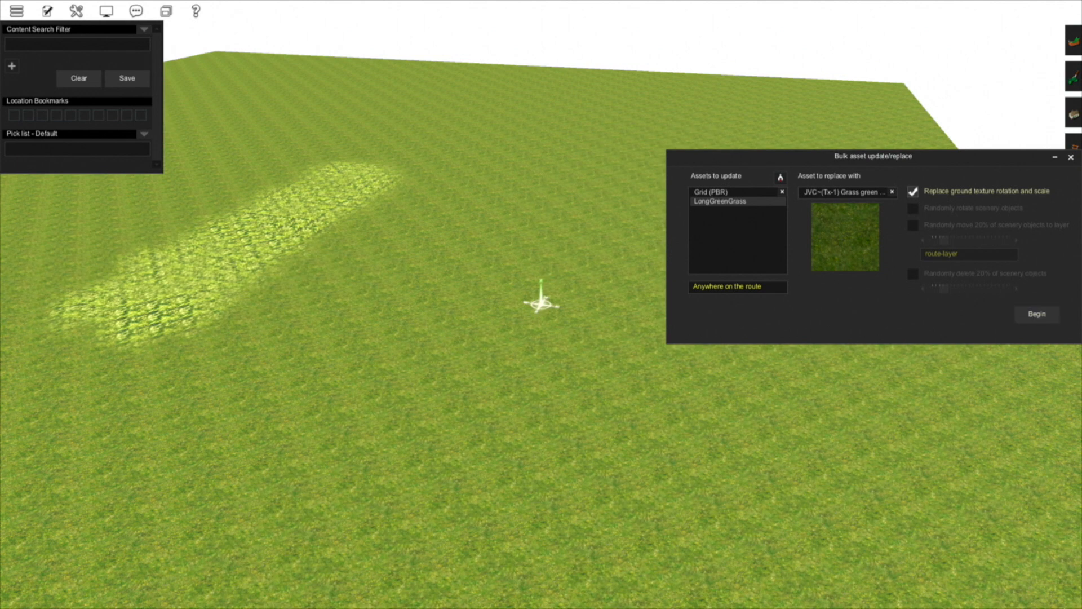
drag(874, 156, 530, 203)
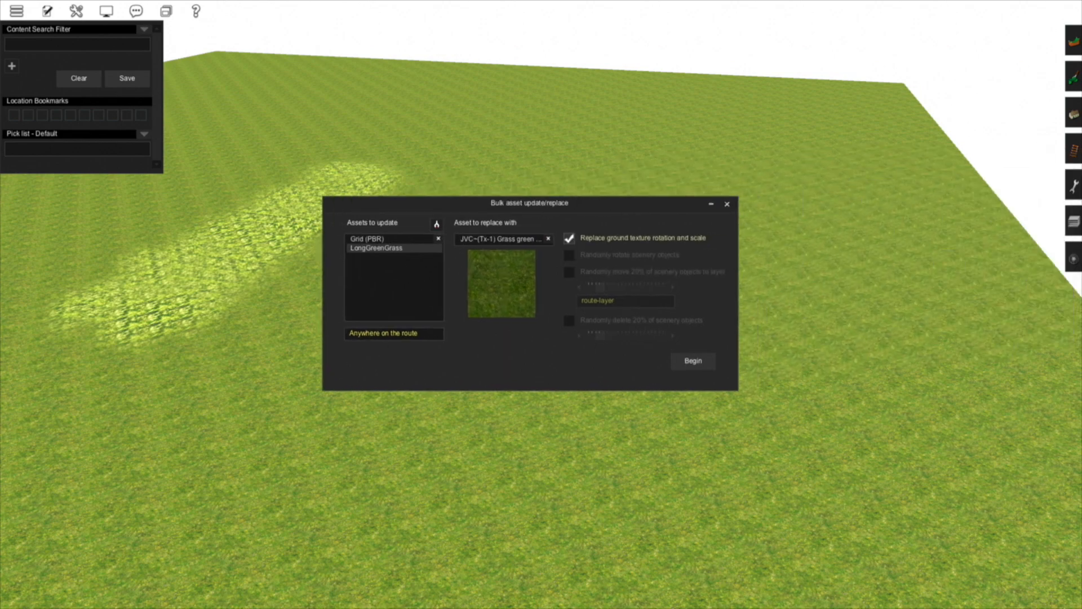
click(728, 205)
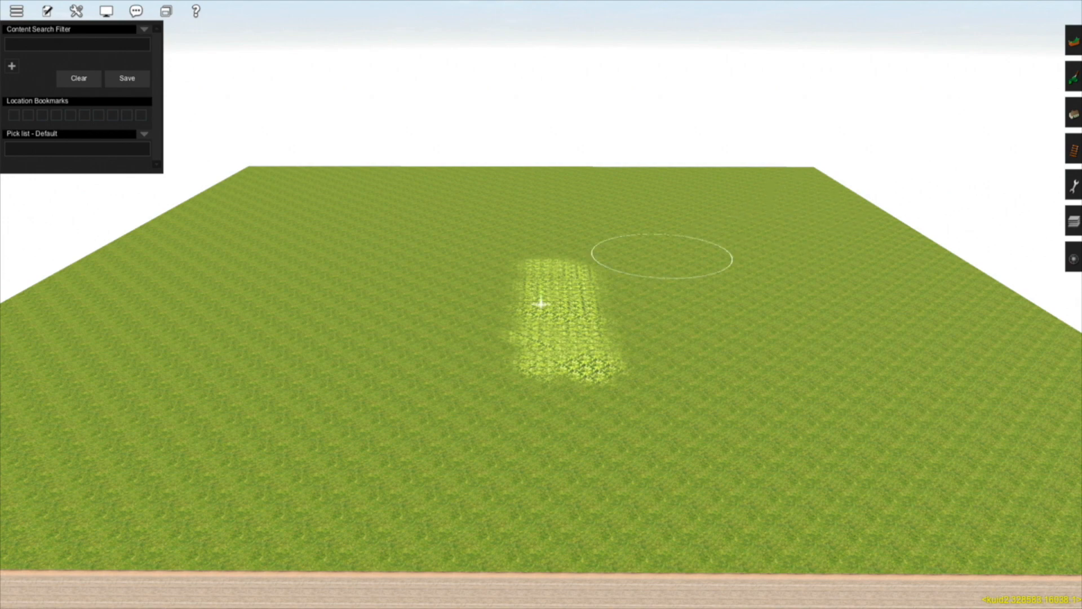
Step: Paint scattered faint patches of the Meadow - Grass 2 texture beside the yellow-green band, using a smaller brush radius and varied direction
mouse_move(470, 324)
right_down()
mouse_move(500, 287)
mouse_move(541, 304)
right_up()
scroll(500, 286, up, 5)
scroll(541, 305, down, 3)
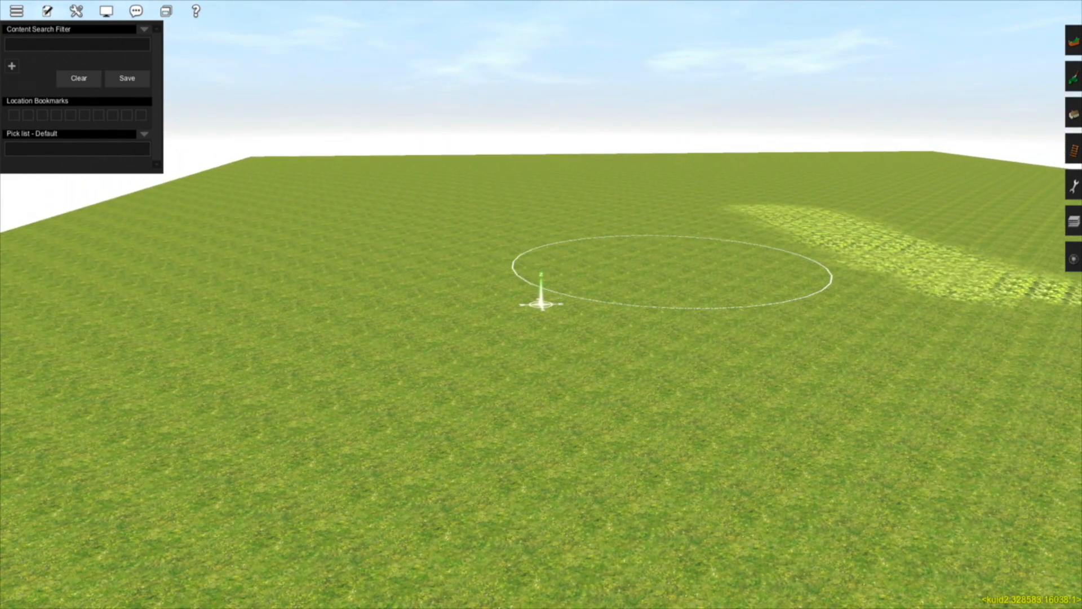
click(1074, 77)
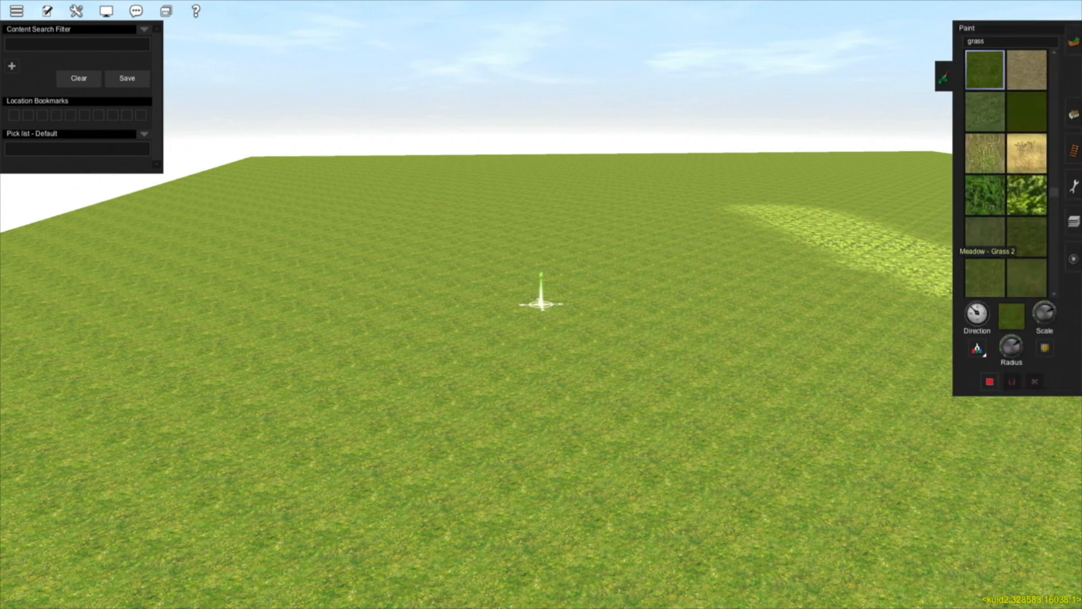
click(985, 240)
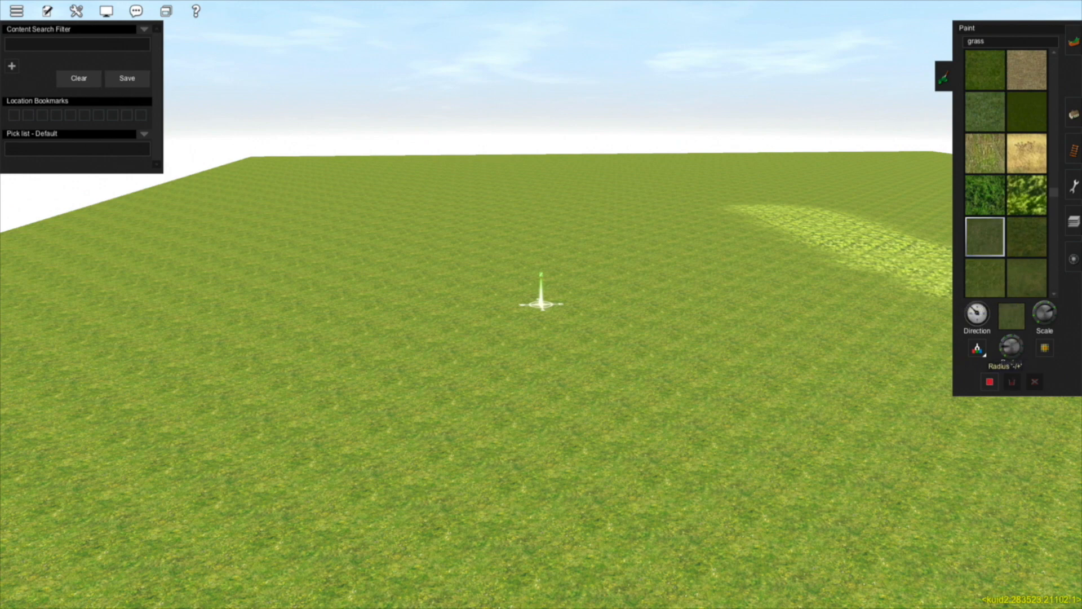
scroll(582, 358, down, 5)
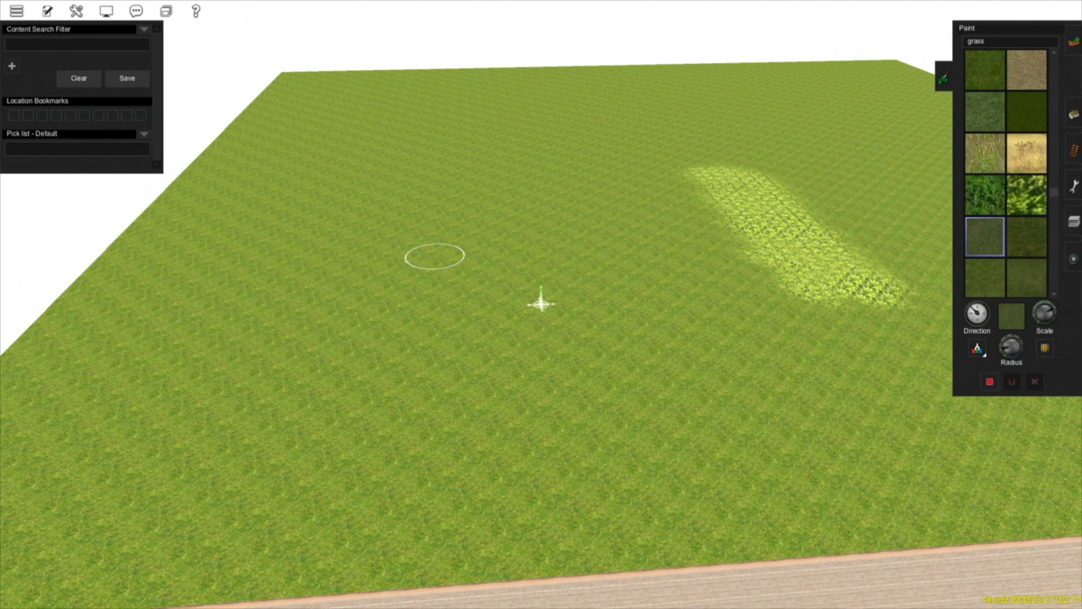
mouse_move(434, 257)
mouse_down()
mouse_move(423, 191)
mouse_move(394, 184)
mouse_move(392, 252)
mouse_move(505, 221)
mouse_move(481, 270)
mouse_move(350, 248)
mouse_move(423, 310)
mouse_move(543, 244)
mouse_up()
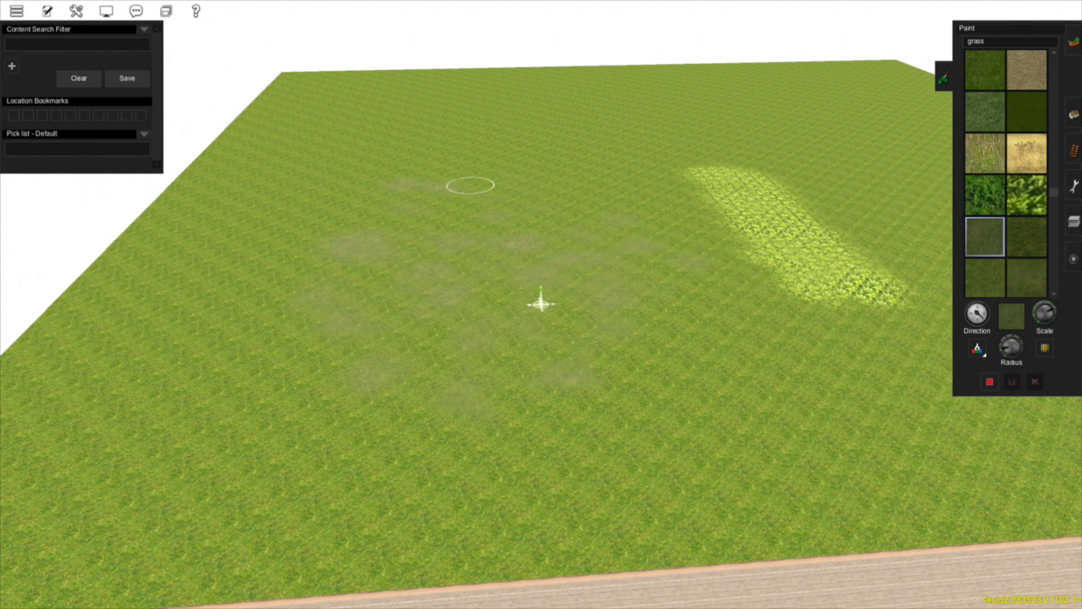
Step: Paint more Meadow - Grass 2 strokes among the faint patches beside the yellow-green band and check the blend at ground level
drag(600, 195, 596, 174)
mouse_move(434, 209)
mouse_down()
mouse_move(486, 316)
mouse_move(486, 266)
mouse_move(560, 357)
mouse_move(683, 307)
mouse_move(671, 433)
mouse_move(691, 288)
mouse_move(649, 406)
mouse_up()
right_click(505, 345)
scroll(551, 299, up, 5)
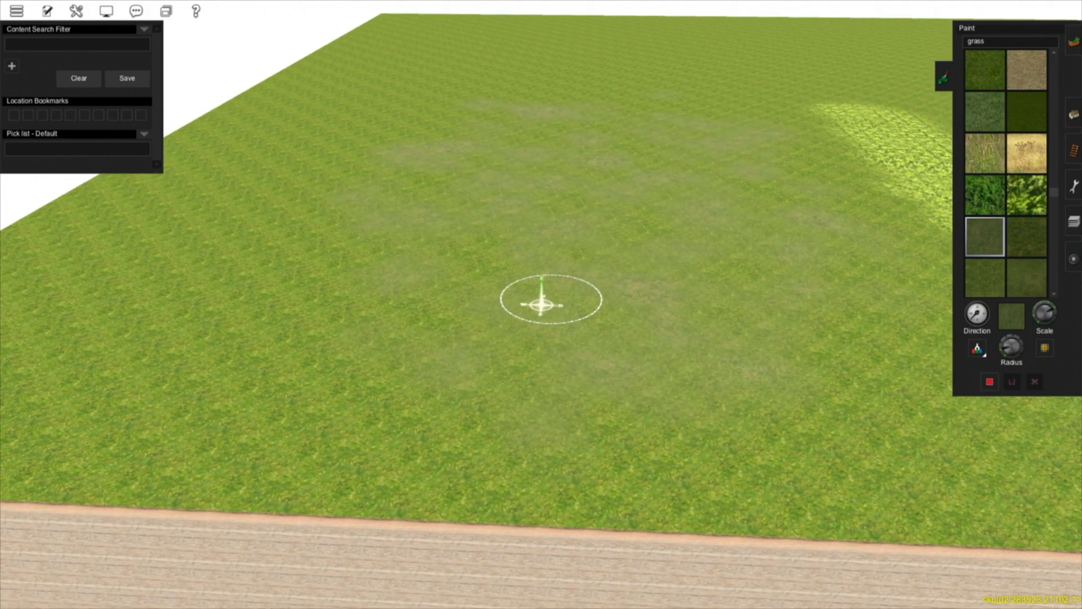
right_click(603, 271)
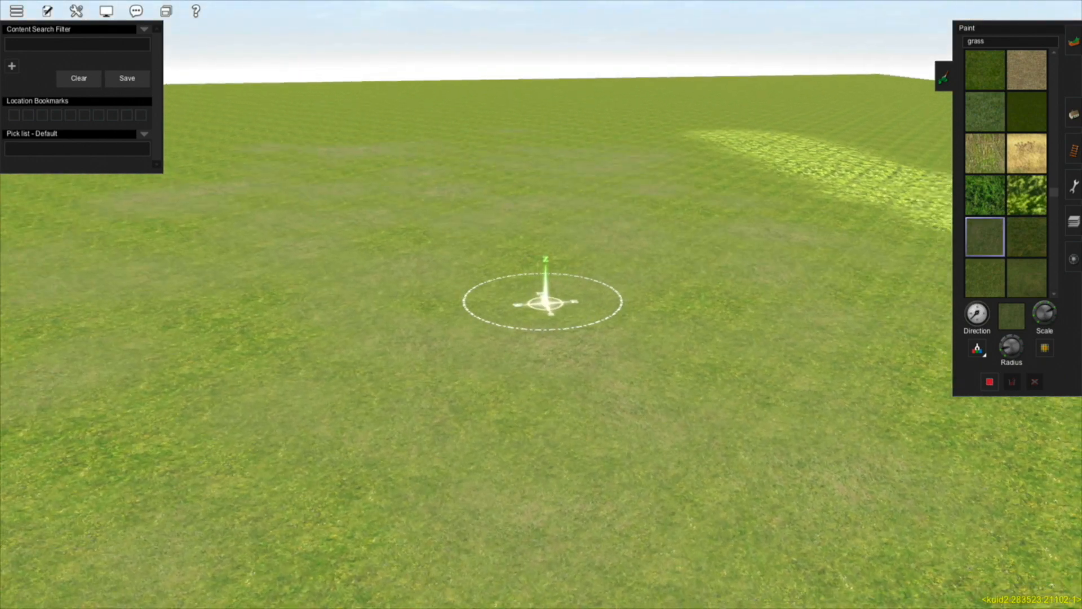
mouse_move(542, 302)
right_down()
mouse_move(515, 303)
mouse_move(853, 227)
mouse_move(591, 289)
mouse_move(533, 322)
mouse_move(558, 326)
mouse_move(435, 314)
mouse_move(309, 273)
mouse_move(498, 270)
mouse_move(565, 312)
mouse_move(526, 286)
mouse_move(540, 304)
right_up()
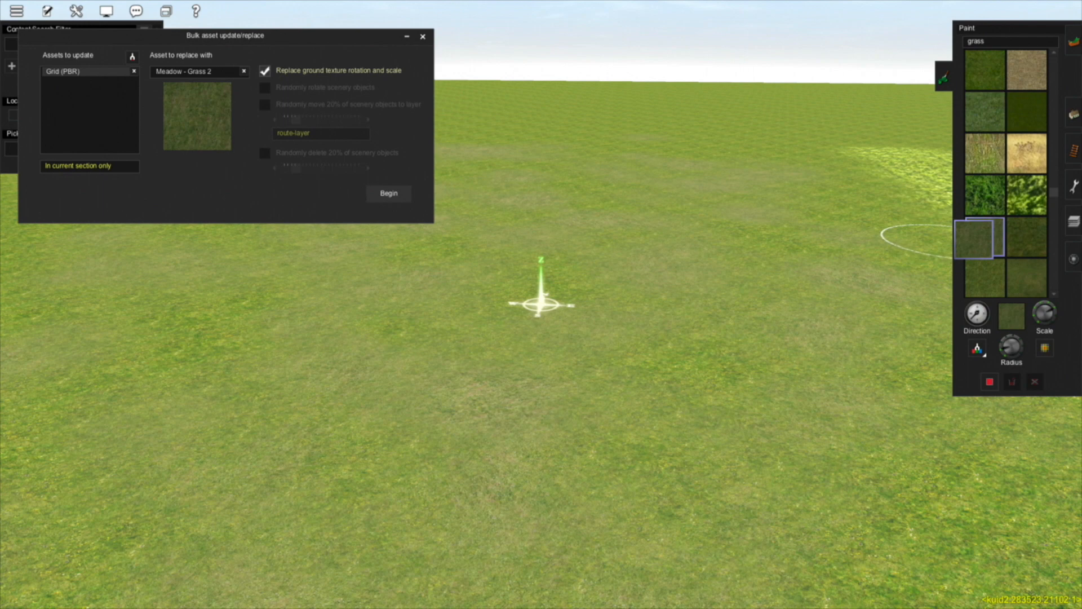
Step: Add Meadow - Grass 2 to the assets to update and replace it with SeasonalGrass2 in the current section only
mouse_move(973, 239)
mouse_down()
mouse_move(874, 219)
mouse_move(588, 203)
mouse_move(177, 147)
mouse_move(88, 110)
mouse_up()
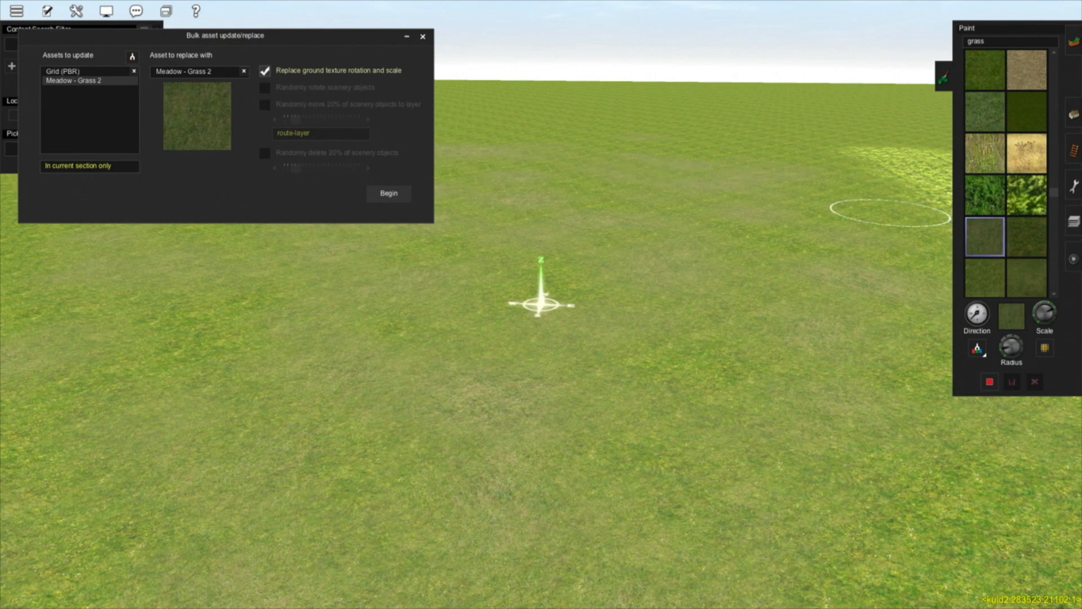
scroll(1014, 197, down, 3)
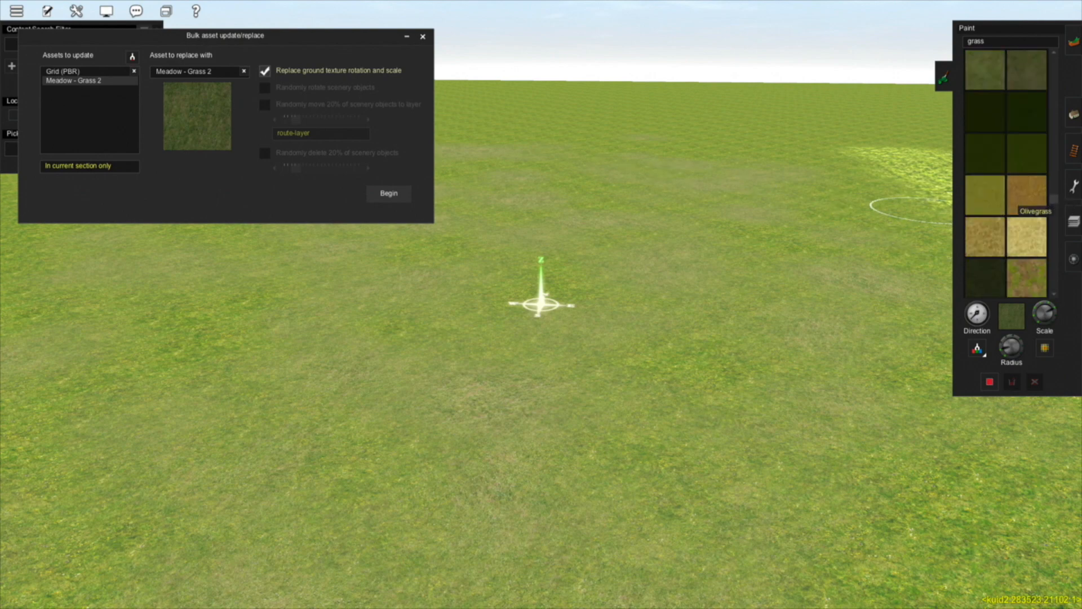
scroll(1015, 206, down, 4)
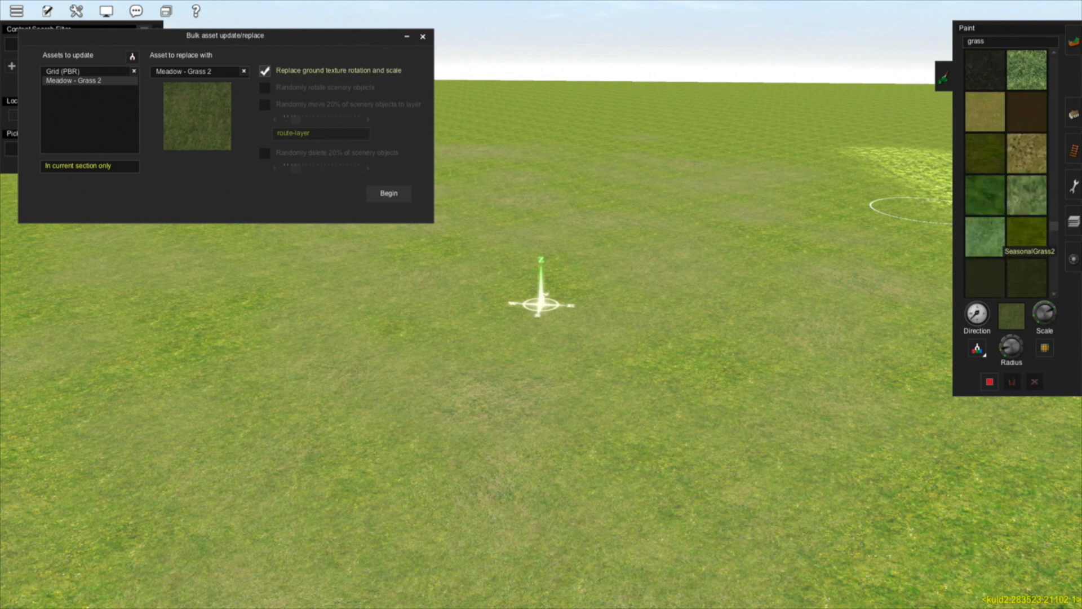
click(1027, 231)
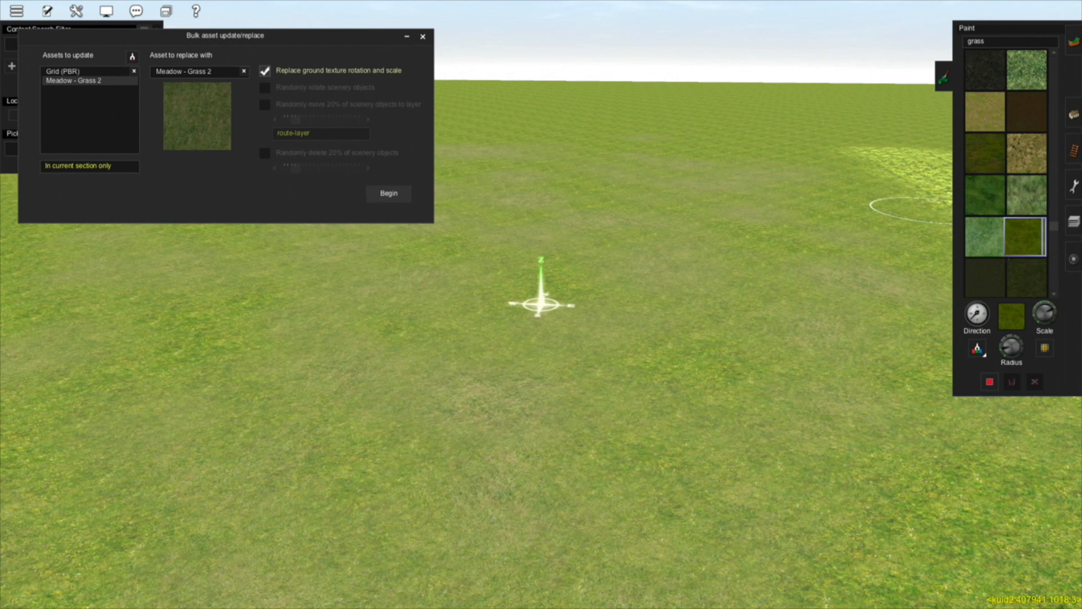
mouse_move(1026, 236)
mouse_down()
mouse_move(527, 207)
mouse_move(251, 153)
mouse_move(219, 111)
mouse_move(213, 70)
mouse_up()
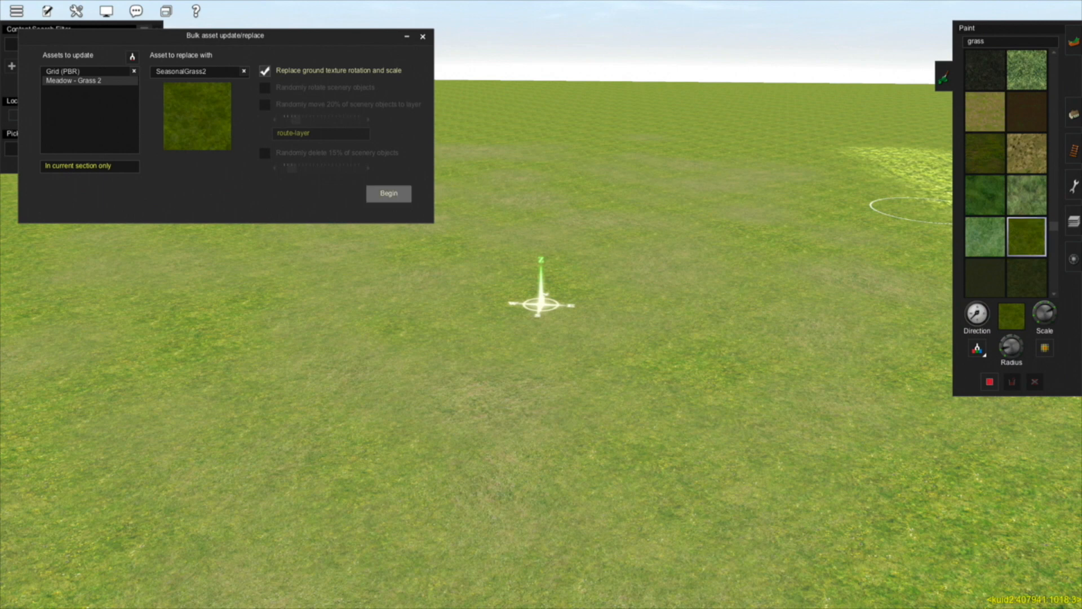
click(90, 166)
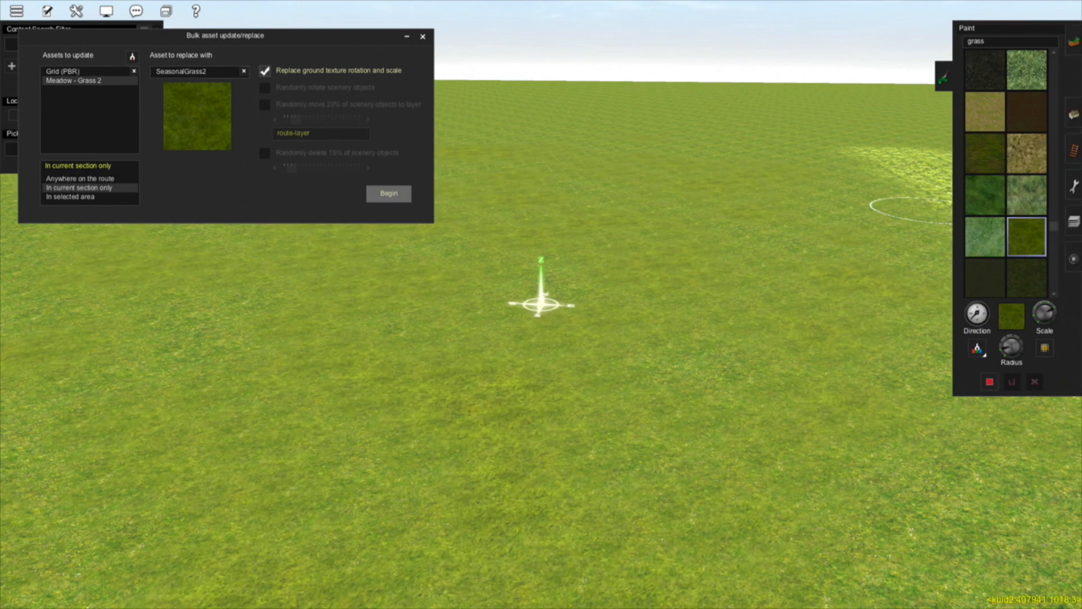
mouse_move(629, 341)
right_down()
mouse_move(513, 318)
mouse_move(526, 294)
mouse_move(541, 307)
right_up()
scroll(563, 327, down, 5)
scroll(539, 298, up, 4)
scroll(541, 305, up, 3)
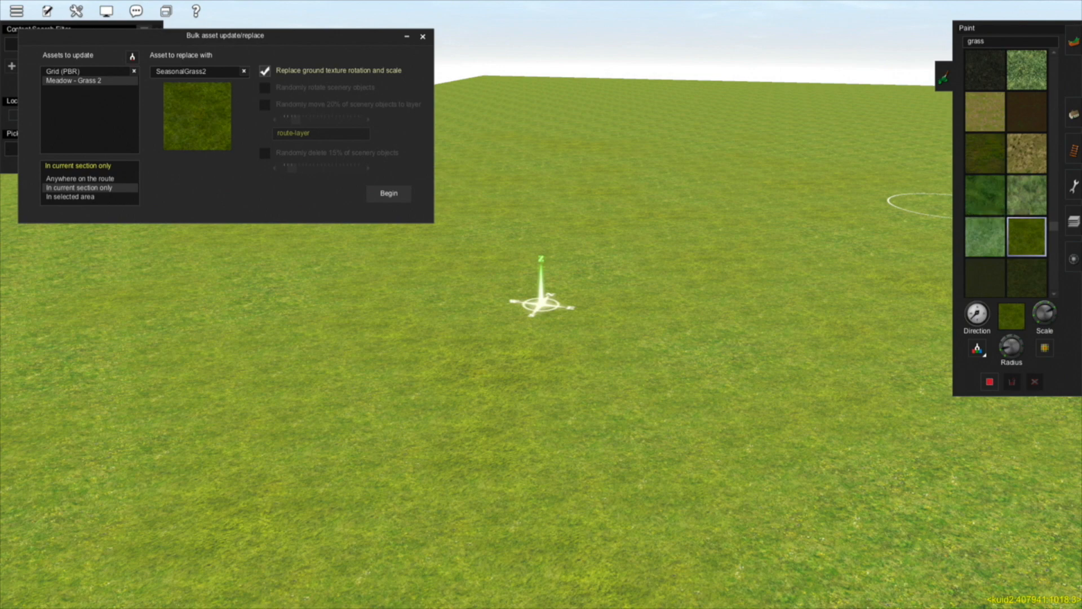
Step: Choose Seasonal Grass - 01 as the replacement for Meadow - Grass 2 and replace it with texture rotation and scale included
mouse_move(985, 194)
mouse_down()
mouse_move(985, 210)
mouse_move(656, 210)
mouse_move(239, 121)
mouse_move(211, 78)
mouse_up()
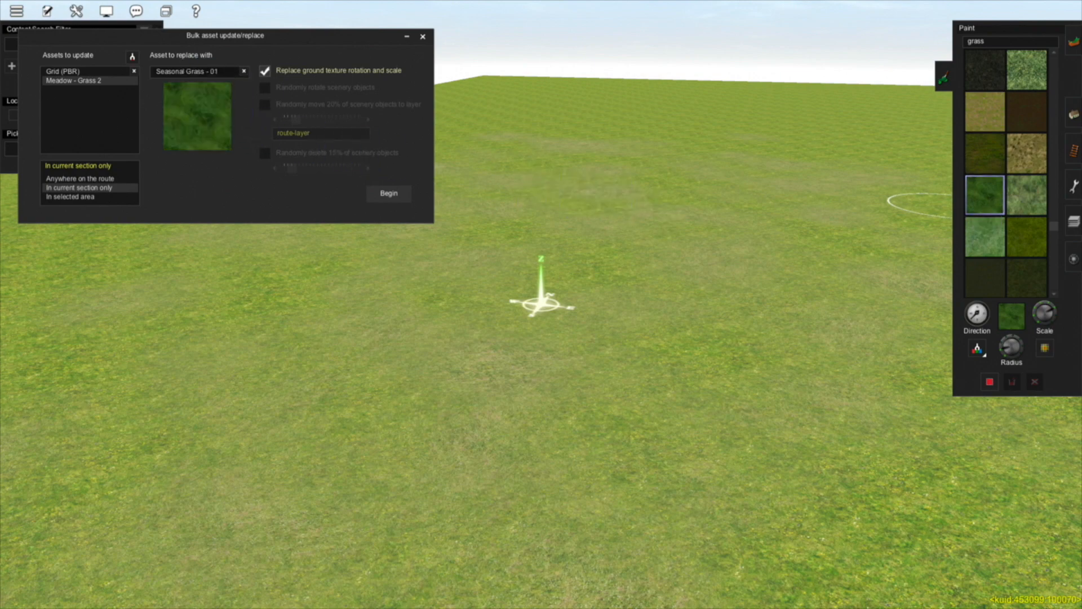
click(389, 193)
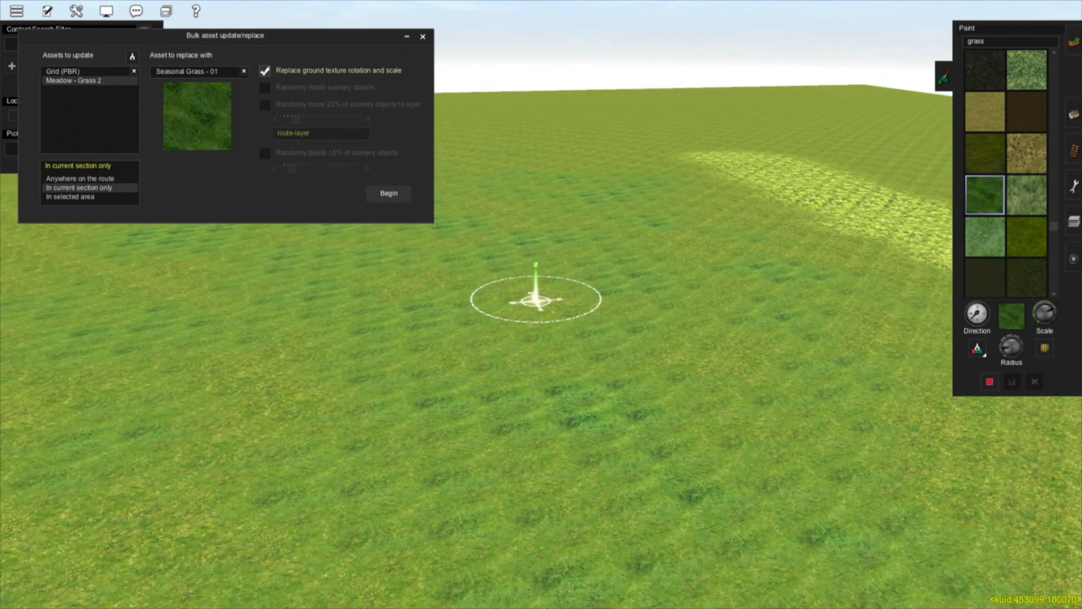
scroll(542, 304, up, 5)
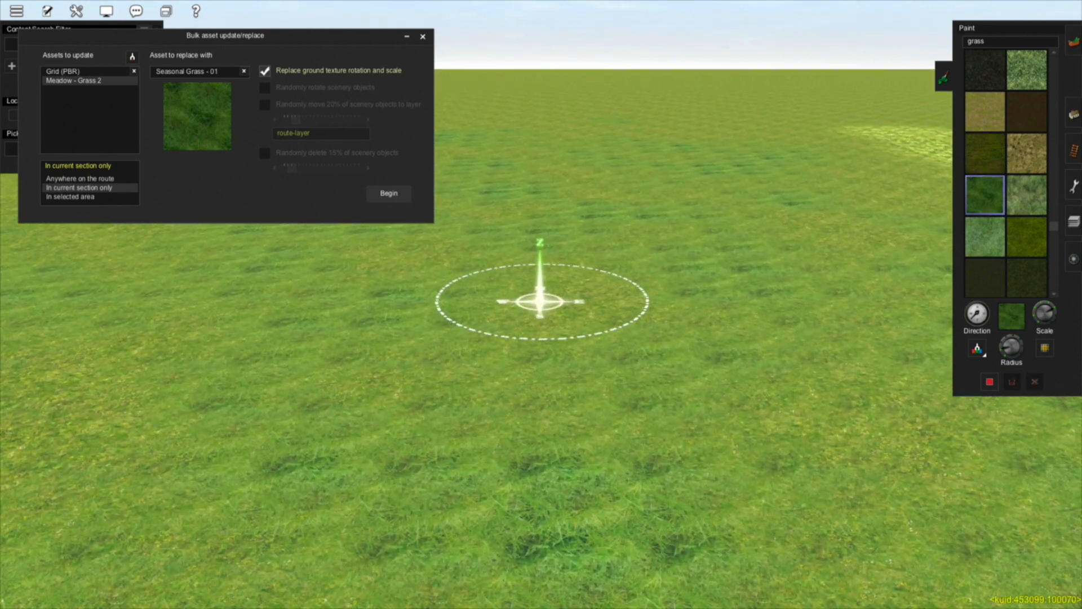
right_drag(544, 303, 521, 308)
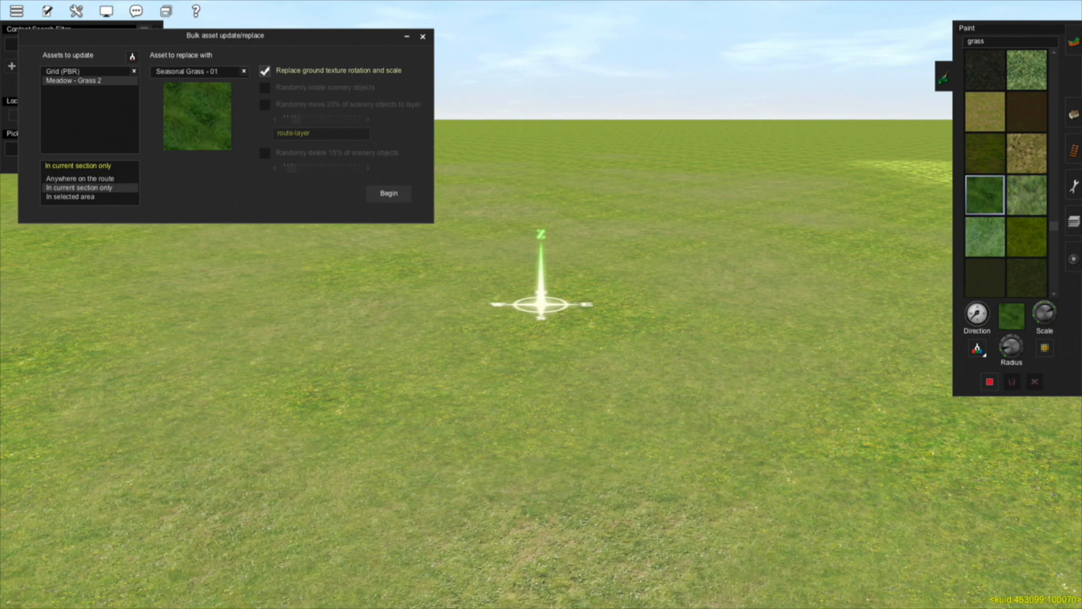
Step: Turn off replacing ground texture rotation and scale, and replace Meadow - Grass 2 with Seasonal Grass - 01 in the current section
click(265, 71)
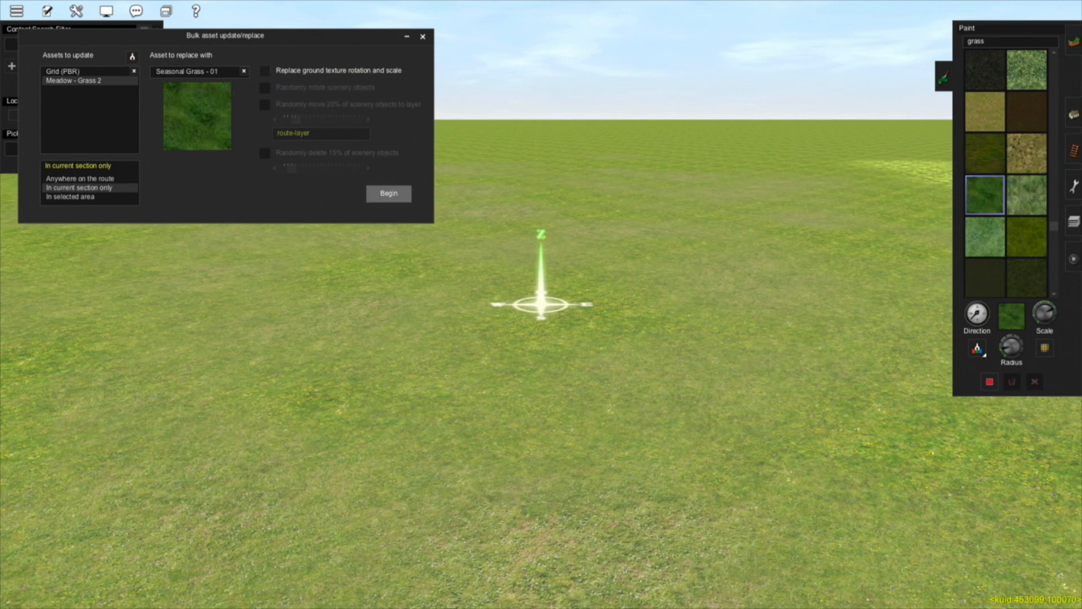
click(389, 193)
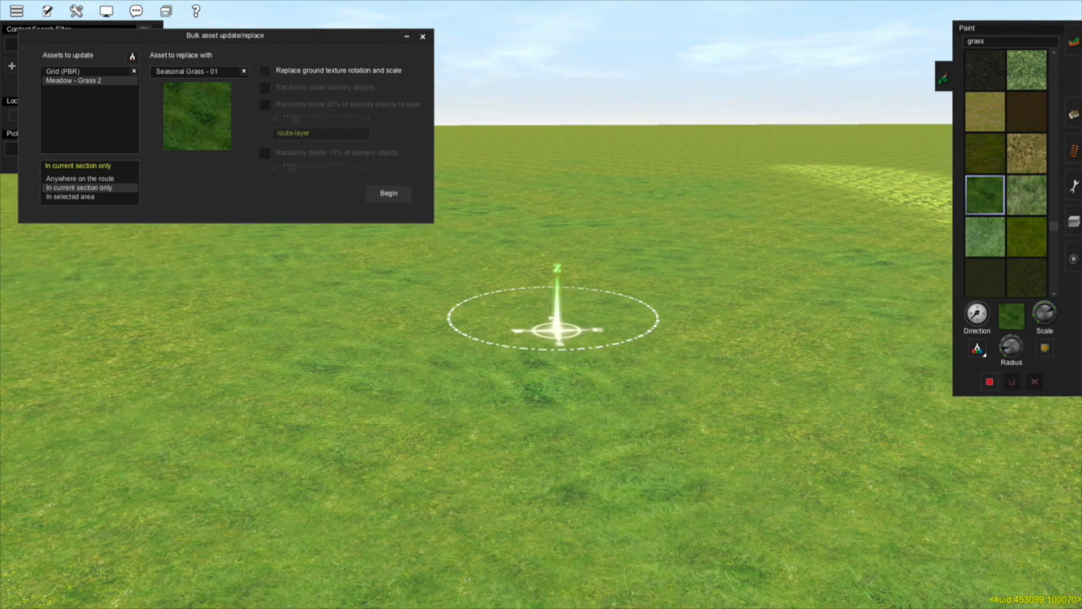
scroll(553, 319, down, 5)
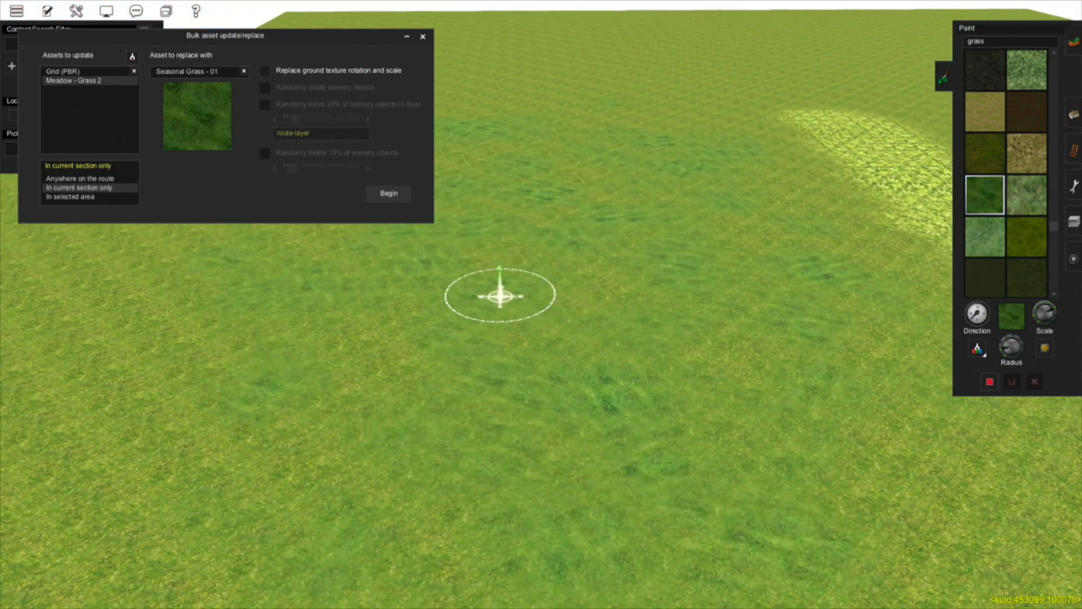
mouse_move(500, 295)
right_down()
mouse_move(543, 293)
mouse_move(502, 269)
mouse_move(490, 295)
mouse_move(548, 304)
mouse_move(531, 305)
mouse_move(540, 302)
right_up()
scroll(490, 296, up, 3)
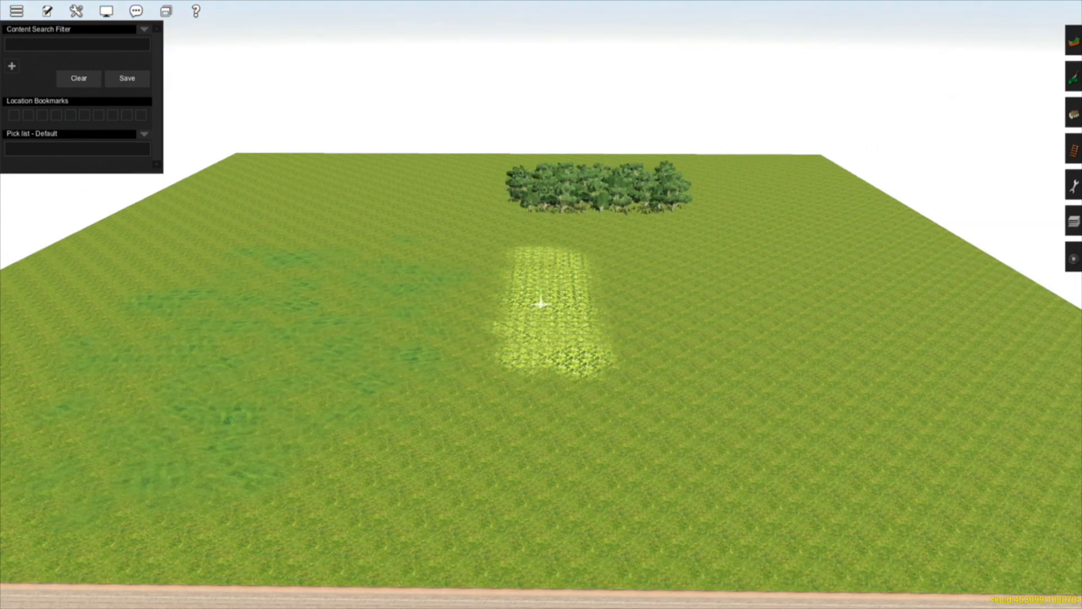
Step: Examine the grass texture beneath and around the tree cluster from close up and from a distance
right_click(551, 186)
scroll(550, 186, up, 5)
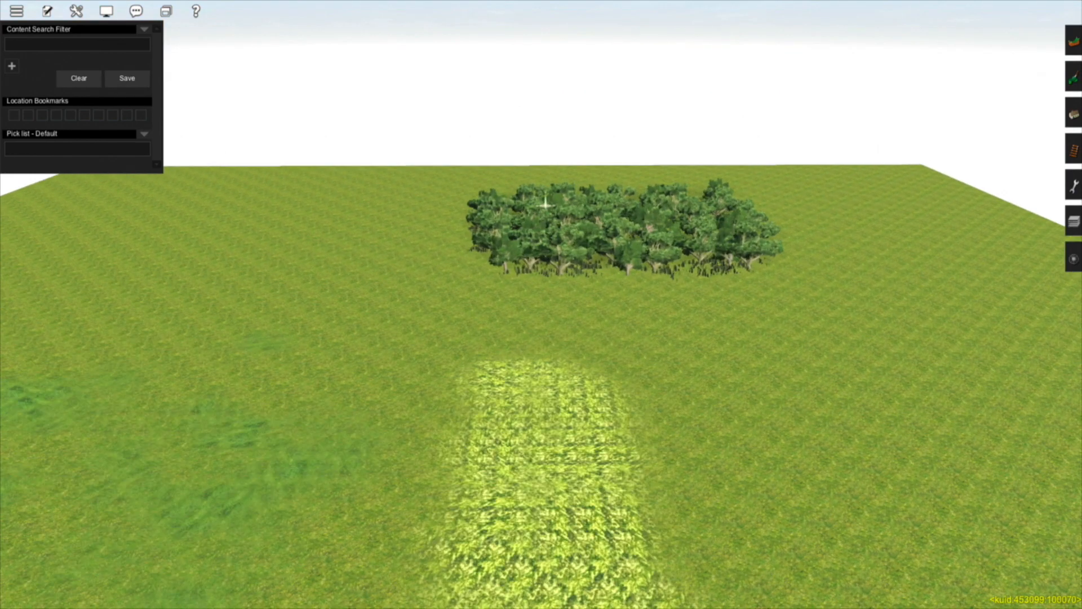
key(Left)
key(Left)
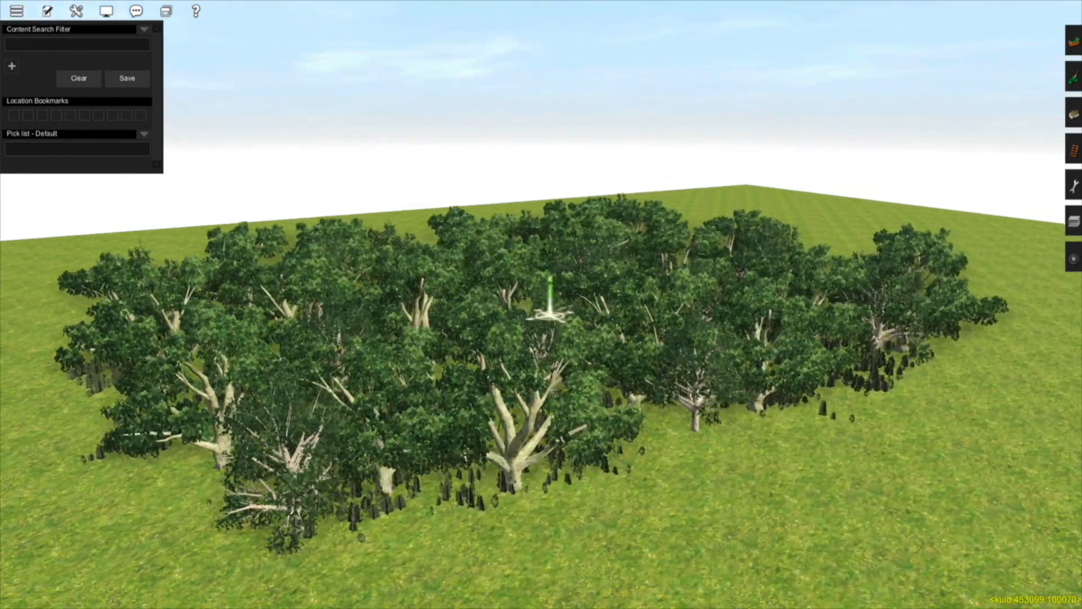
scroll(541, 304, up, 3)
scroll(542, 304, up, 5)
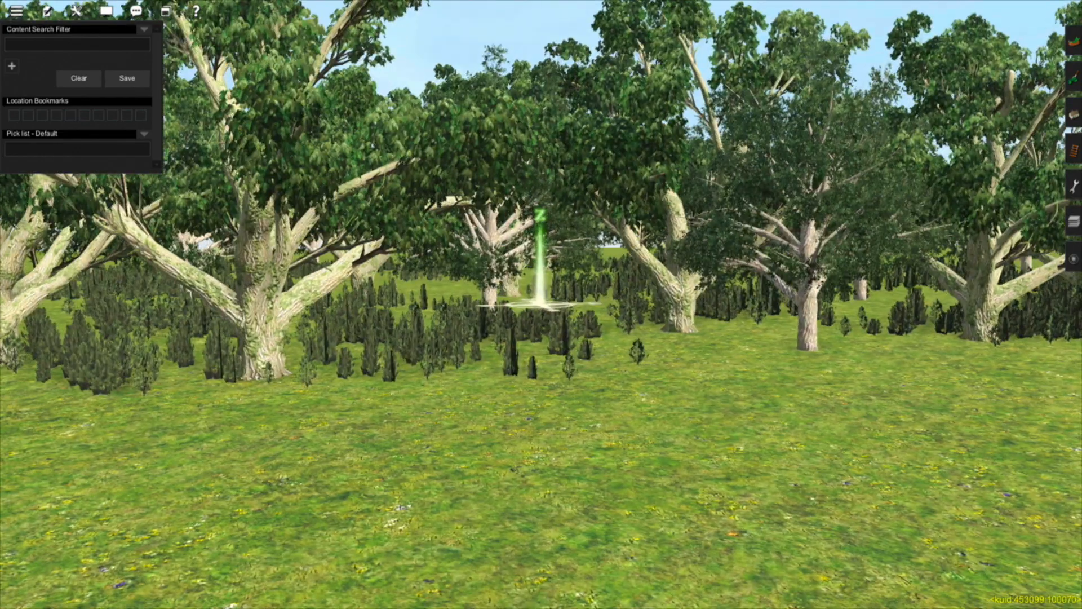
scroll(542, 304, up, 3)
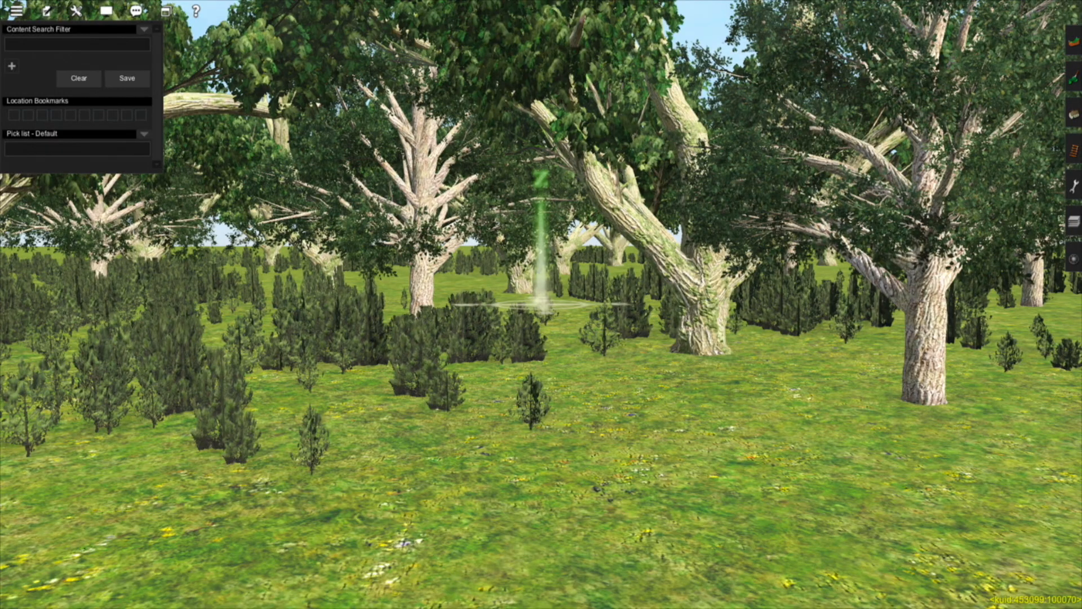
scroll(541, 305, down, 6)
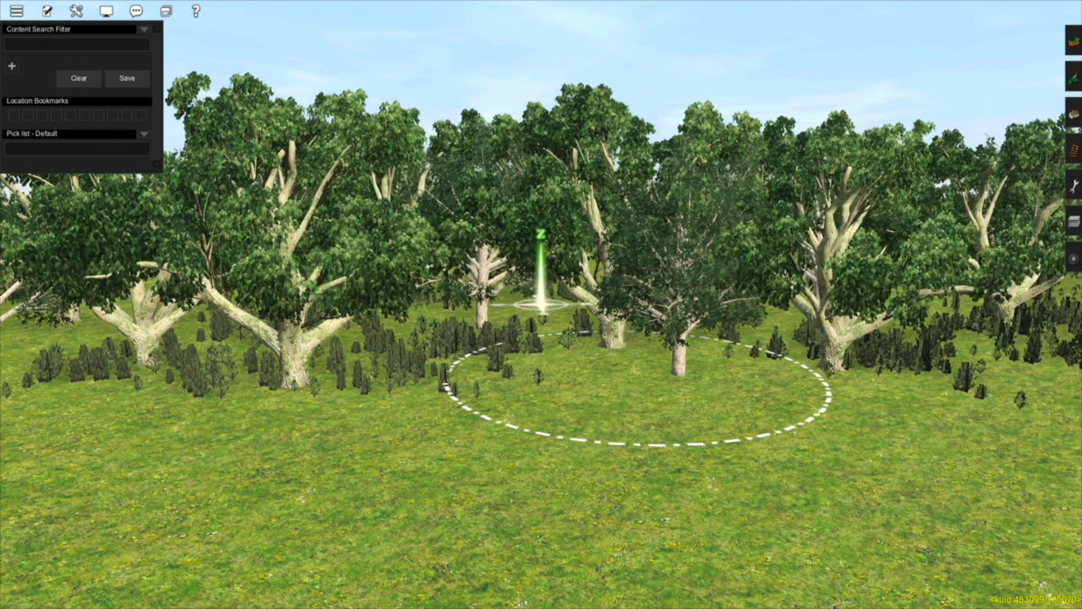
right_click(611, 339)
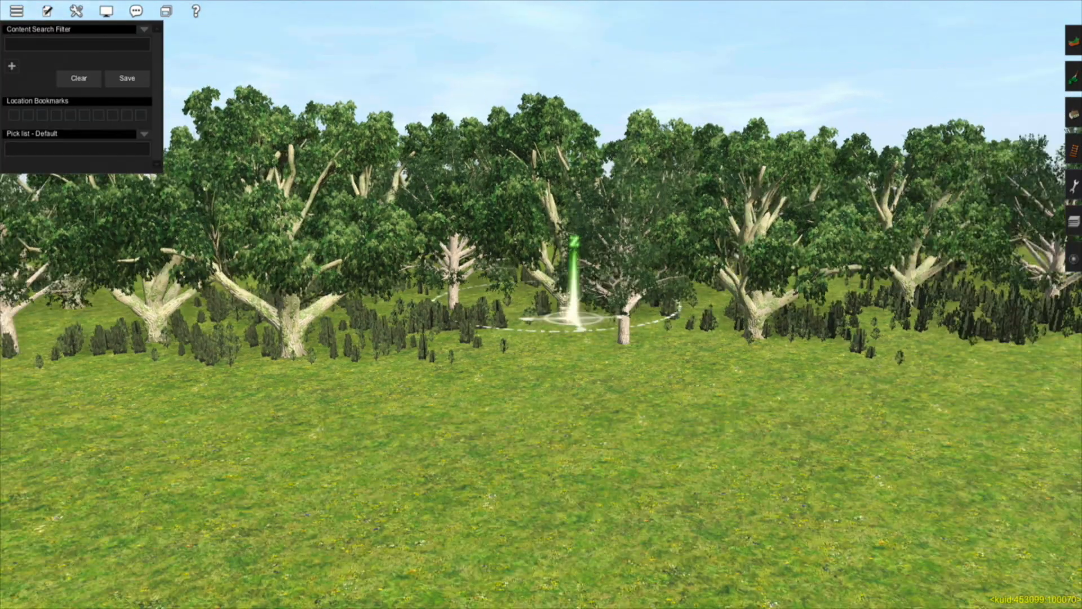
scroll(539, 313, up, 4)
scroll(538, 313, up, 2)
mouse_move(538, 313)
middle_down()
mouse_move(547, 248)
mouse_move(546, 282)
middle_up()
right_click(482, 297)
mouse_move(483, 296)
middle_down()
mouse_move(566, 307)
mouse_move(620, 293)
middle_up()
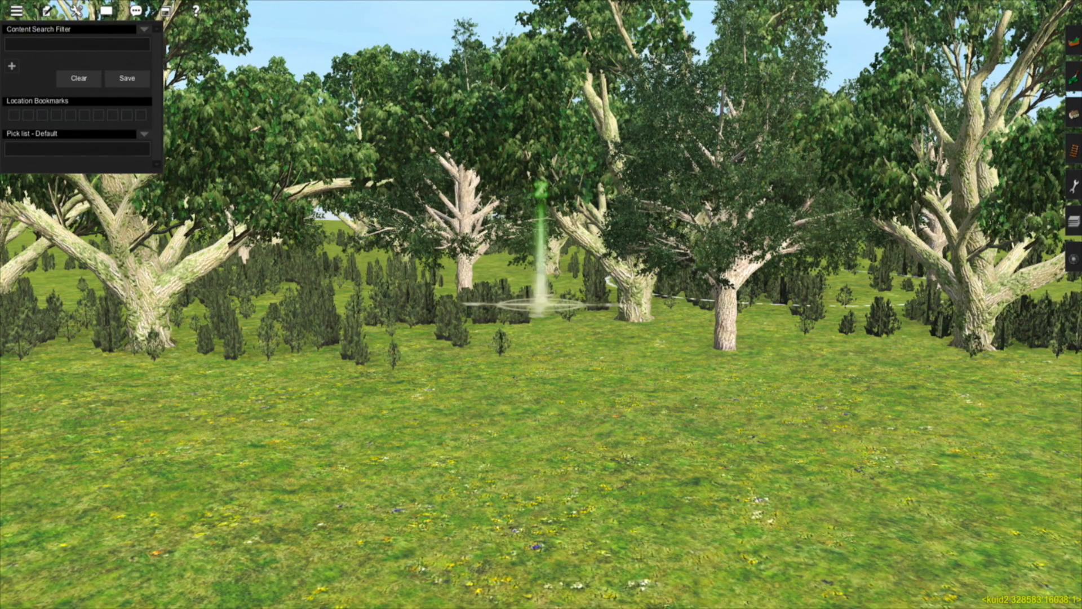
Step: Search the ground textures for "pbr grass 6" and paint the found texture beneath the whole tree cluster using a large brush
key(F2)
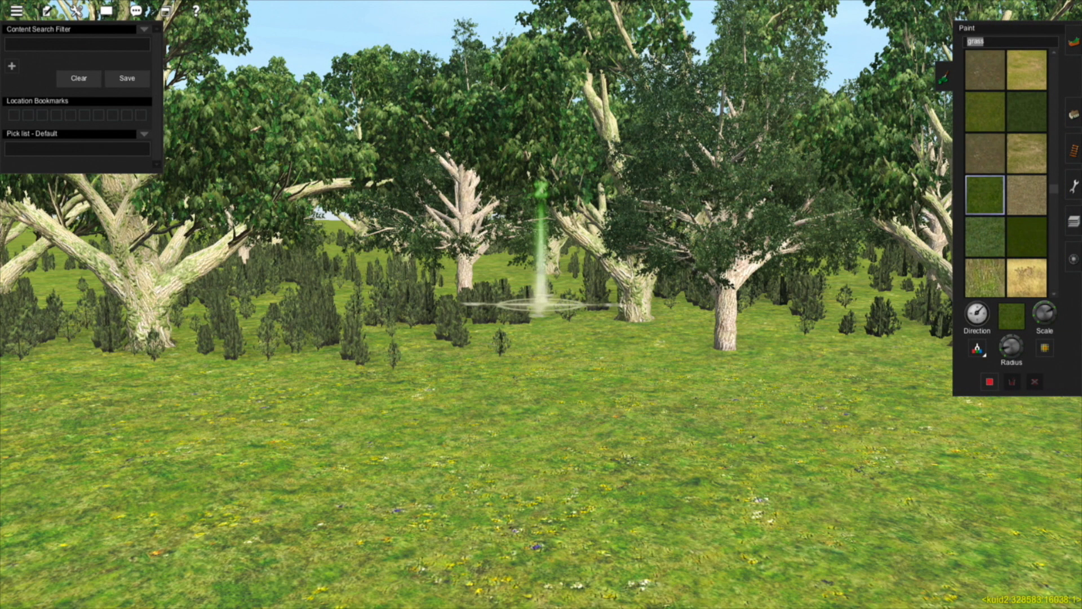
text(pbr grass)
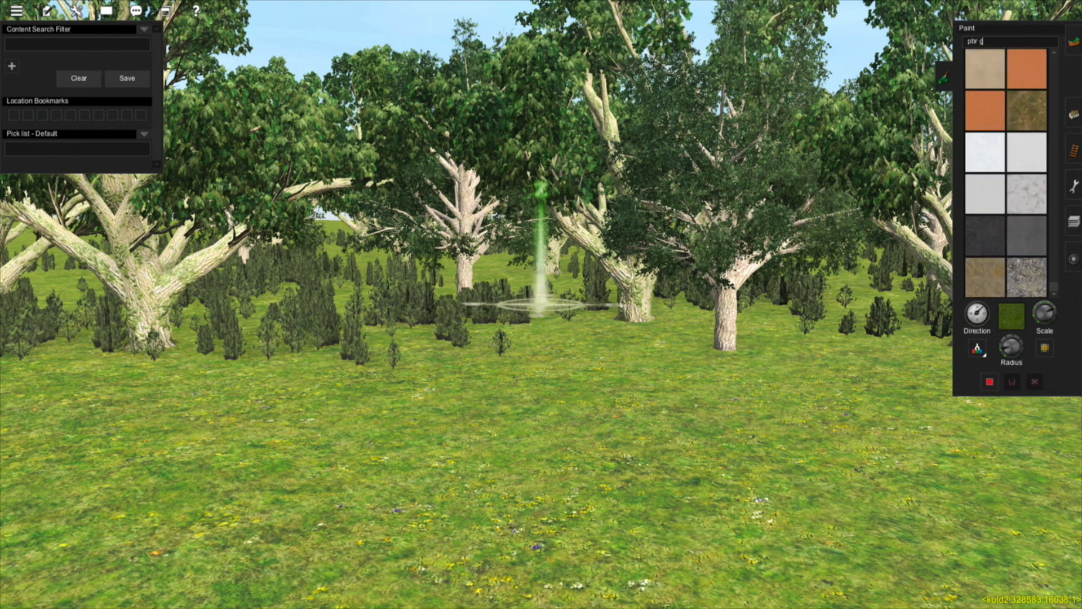
text( 6)
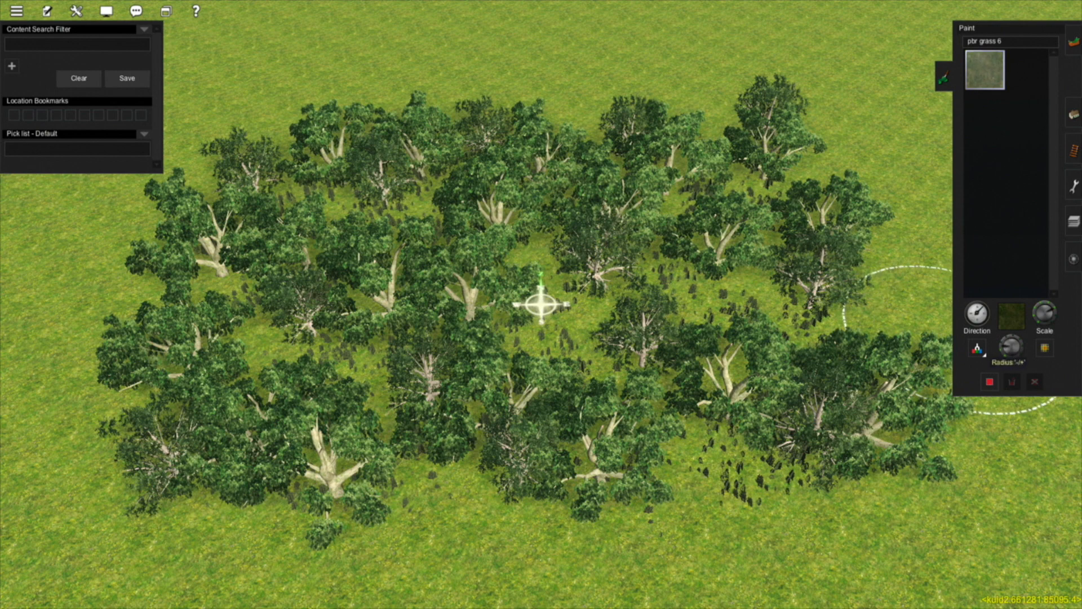
mouse_move(782, 264)
mouse_down()
mouse_move(747, 214)
mouse_move(753, 178)
mouse_up()
mouse_move(519, 169)
mouse_down()
mouse_move(339, 214)
mouse_move(242, 445)
mouse_move(609, 442)
mouse_move(778, 396)
mouse_move(753, 378)
mouse_up()
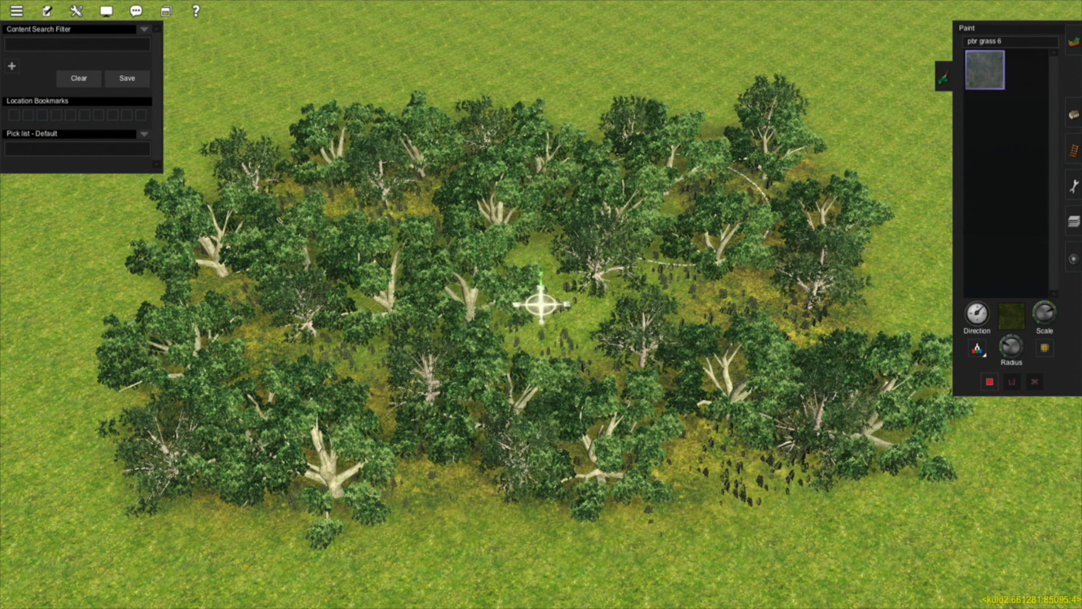
mouse_move(349, 332)
mouse_down()
mouse_move(567, 313)
mouse_move(580, 254)
mouse_move(698, 236)
mouse_up()
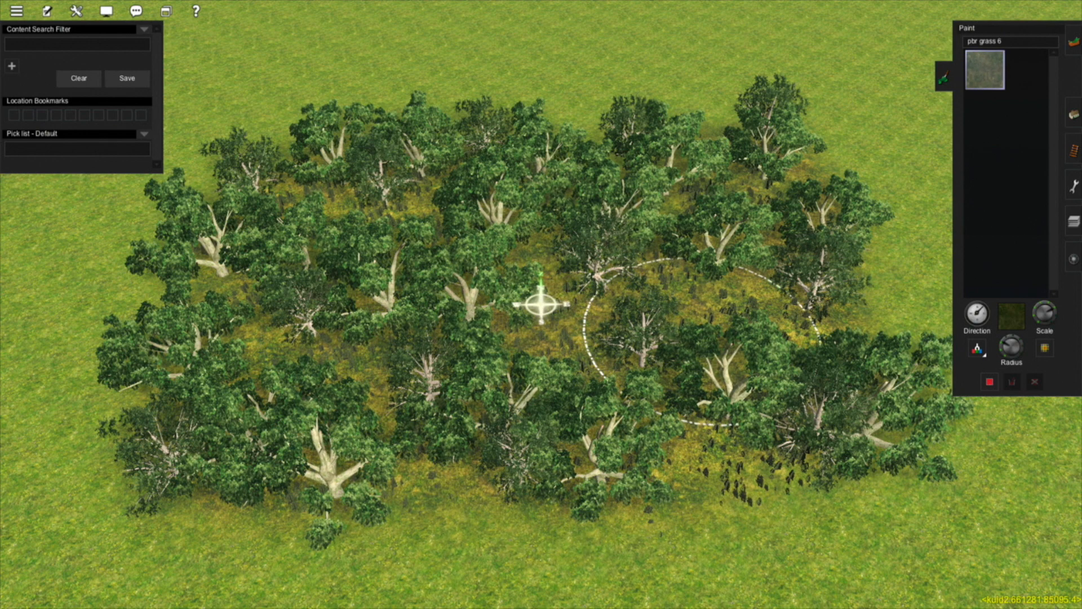
scroll(564, 333, up, 3)
scroll(551, 326, up, 5)
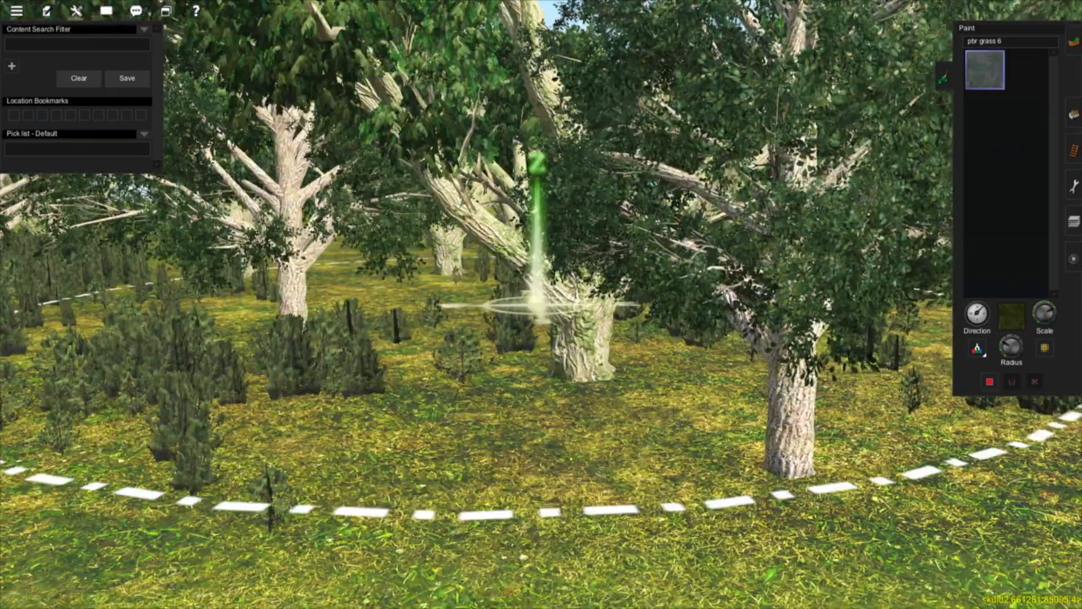
scroll(564, 316, down, 4)
scroll(540, 301, up, 3)
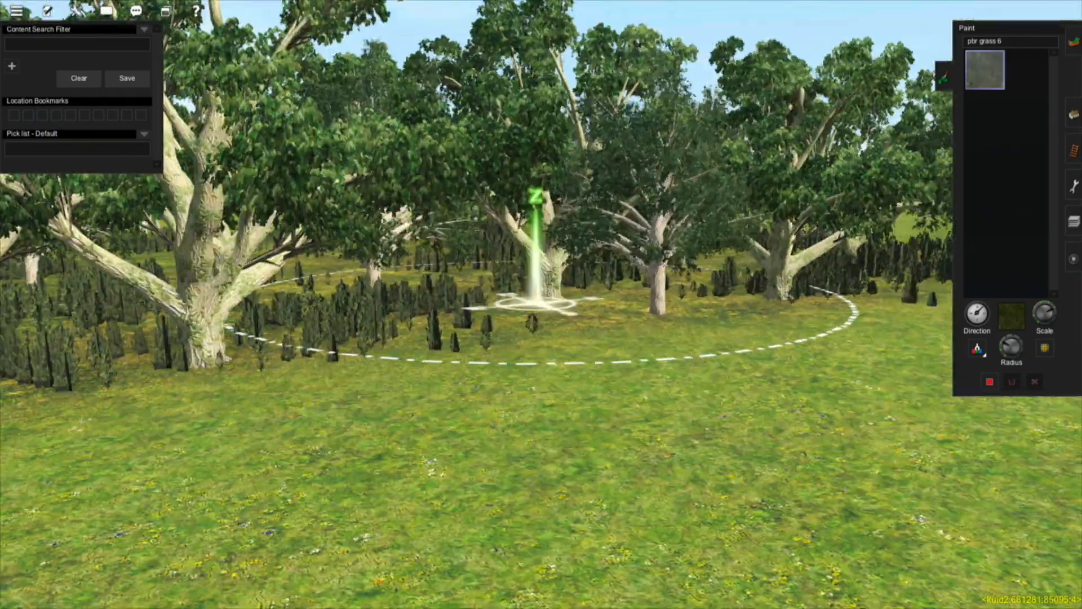
scroll(540, 305, down, 2)
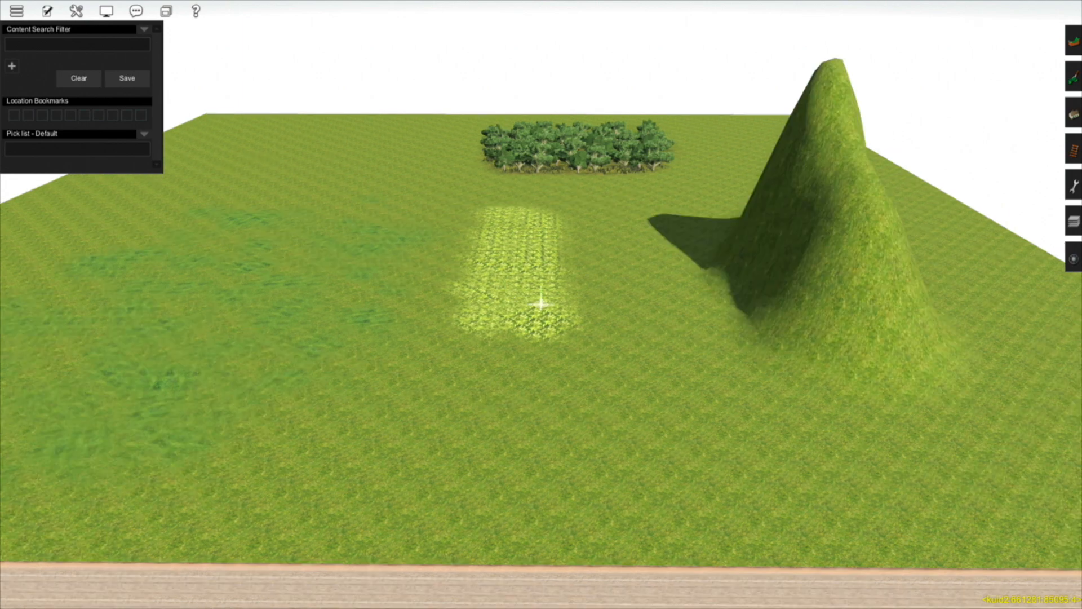
Step: Examine the track edges and the grass textures on both sides from close up and along the line
mouse_move(541, 304)
right_down()
mouse_move(911, 177)
mouse_move(678, 345)
mouse_move(566, 297)
mouse_move(555, 273)
right_up()
scroll(555, 274, up, 10)
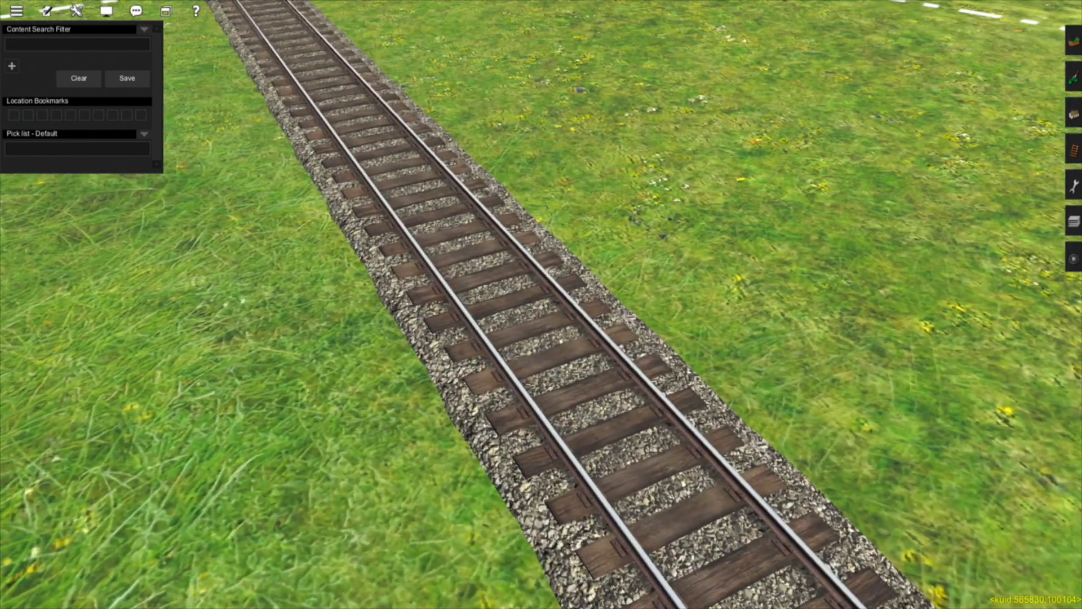
key(Left)
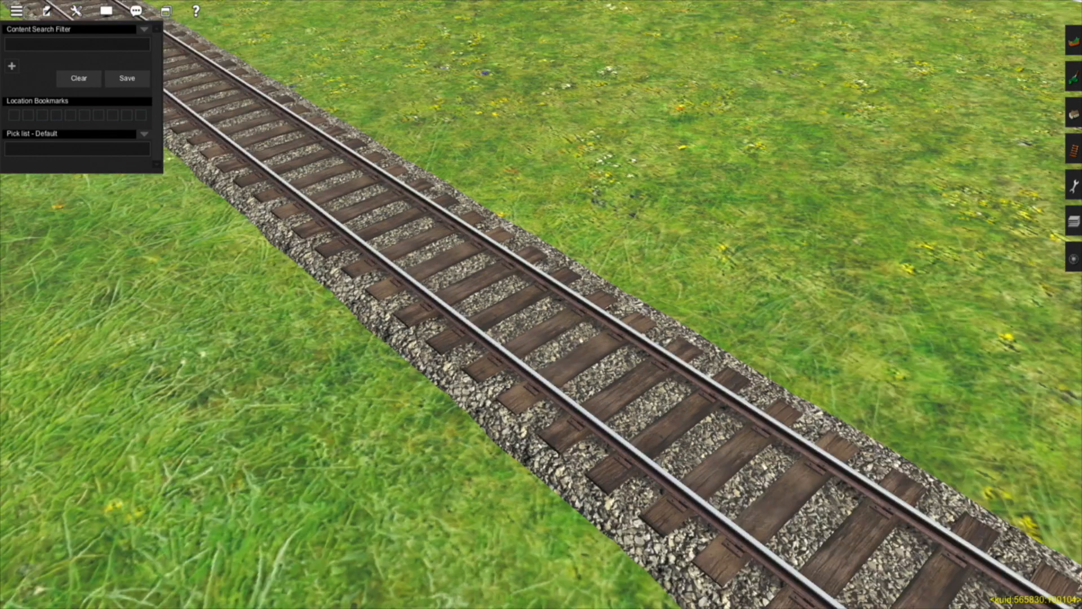
key(Left)
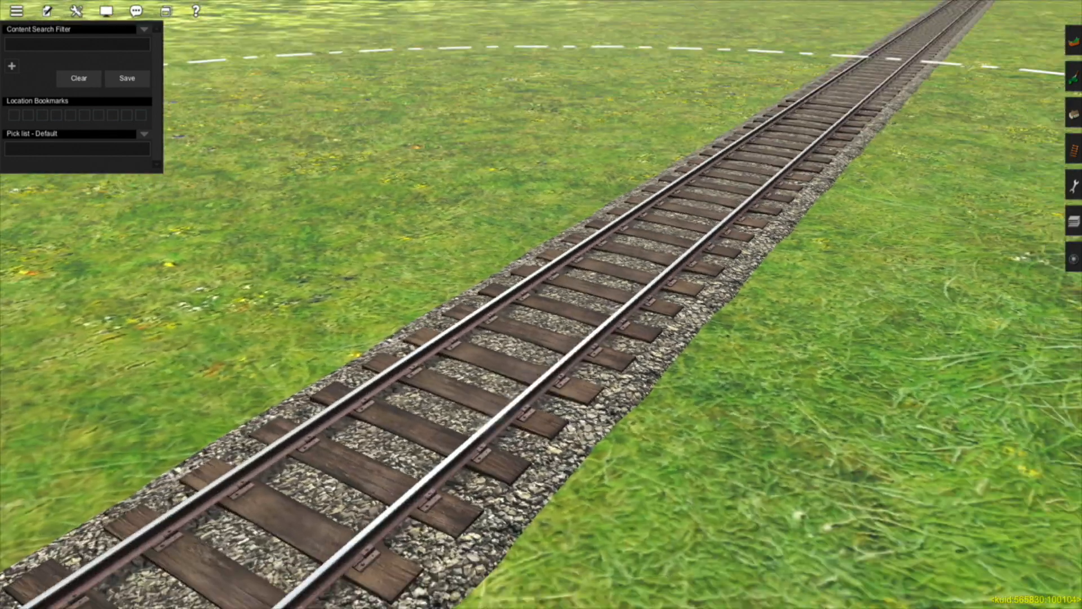
key(Right)
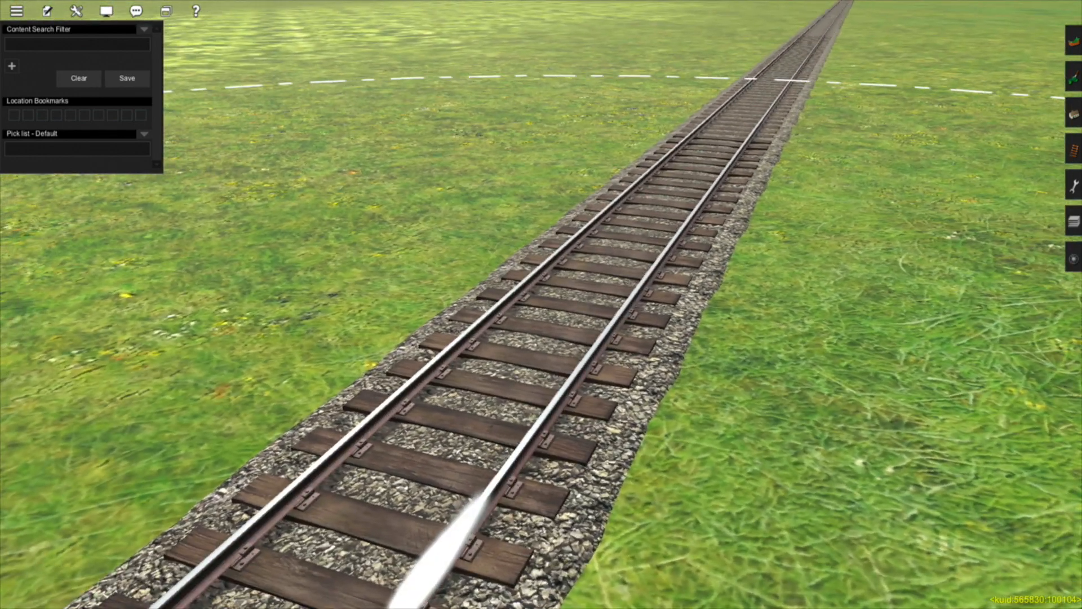
key(Up)
key(Up)
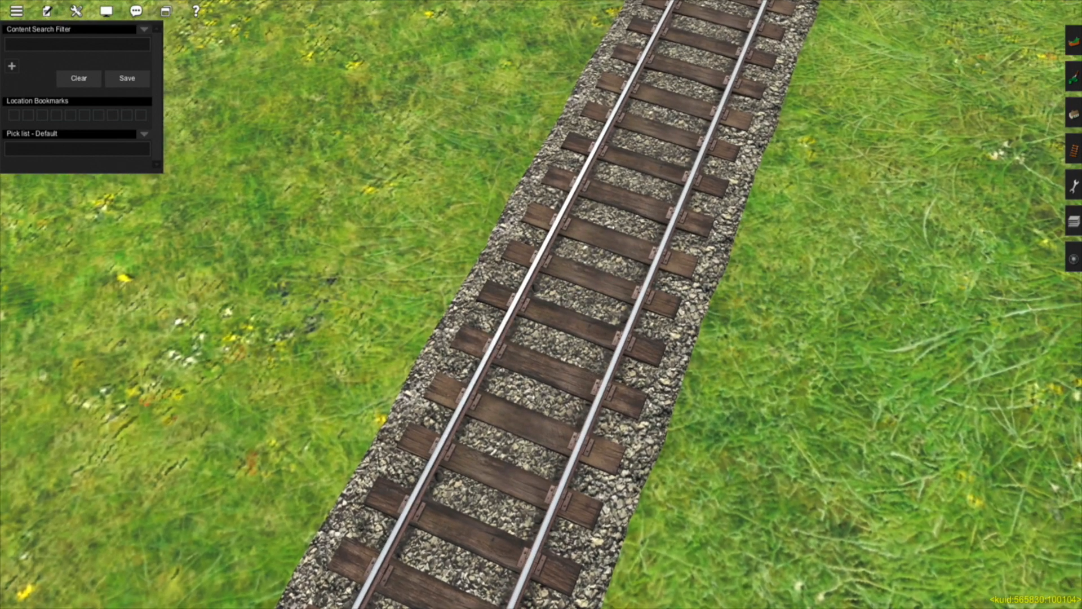
key(Down)
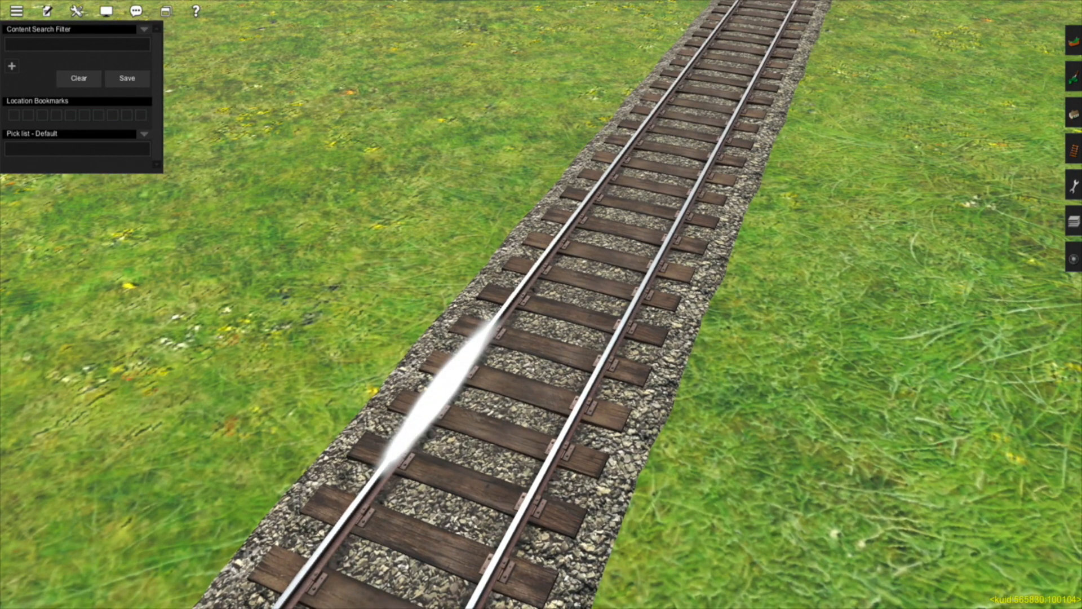
right_click(592, 383)
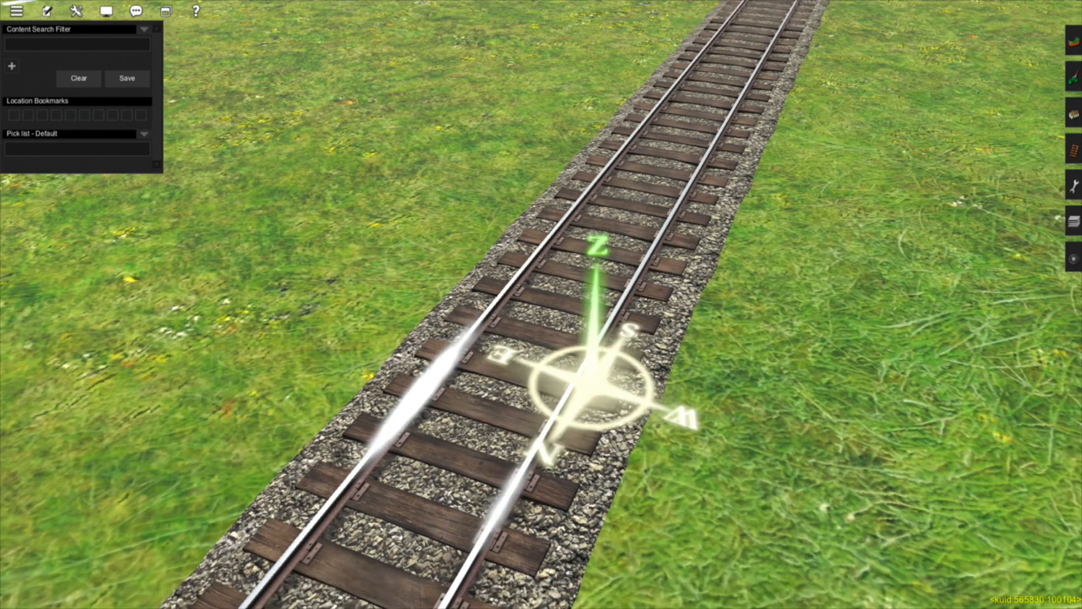
key(Down)
key(Right)
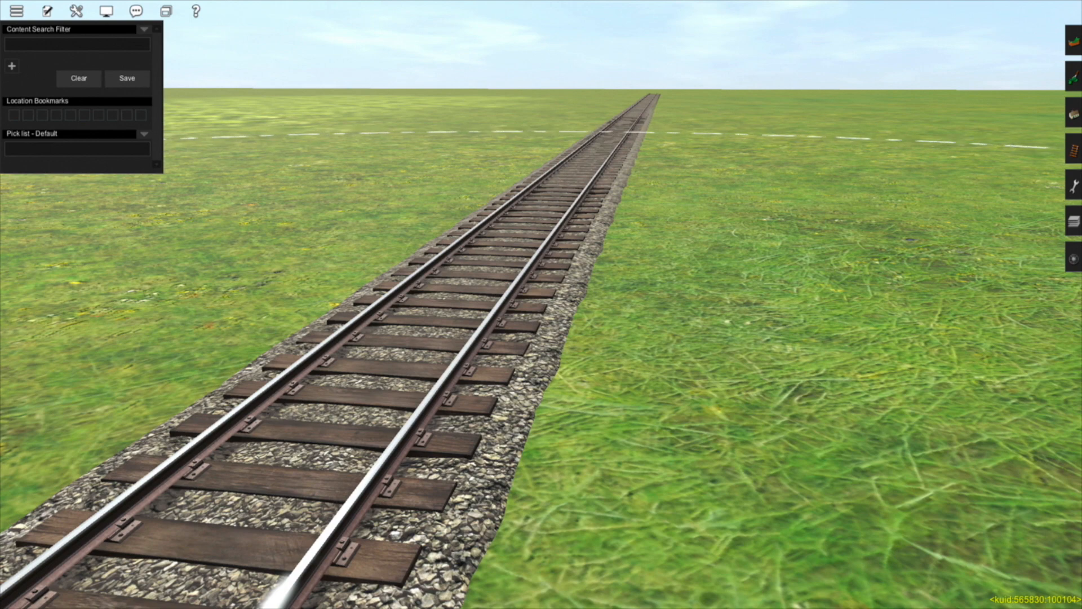
Step: Bring up the ballast ground textures for painting and try several of them at the track
key(F2)
key(F2)
key(F2)
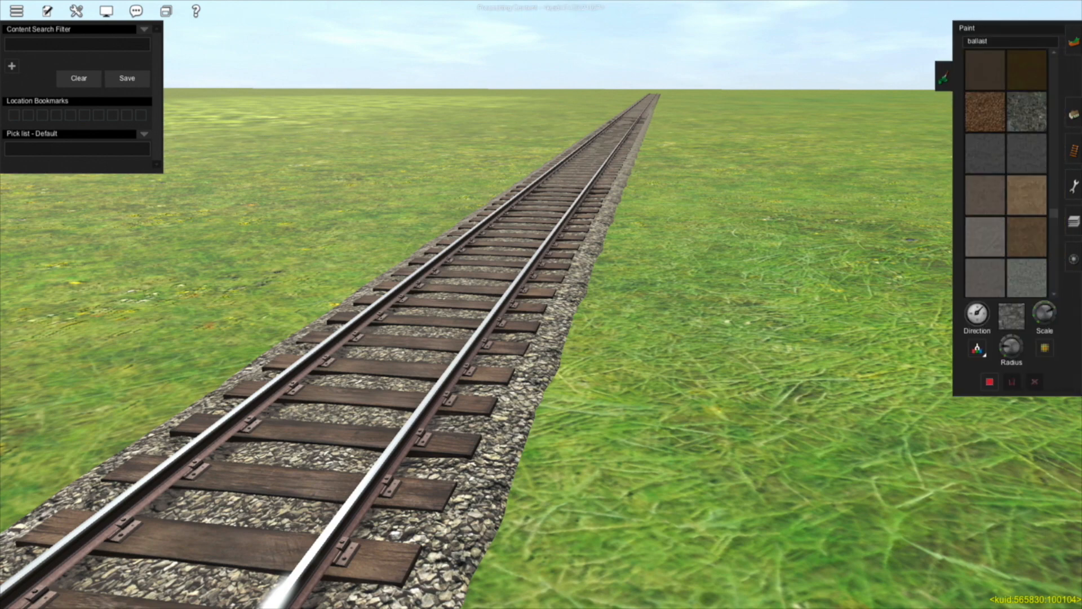
scroll(1026, 169, down, 5)
click(1026, 153)
click(986, 237)
click(535, 338)
click(985, 111)
click(536, 338)
click(1026, 236)
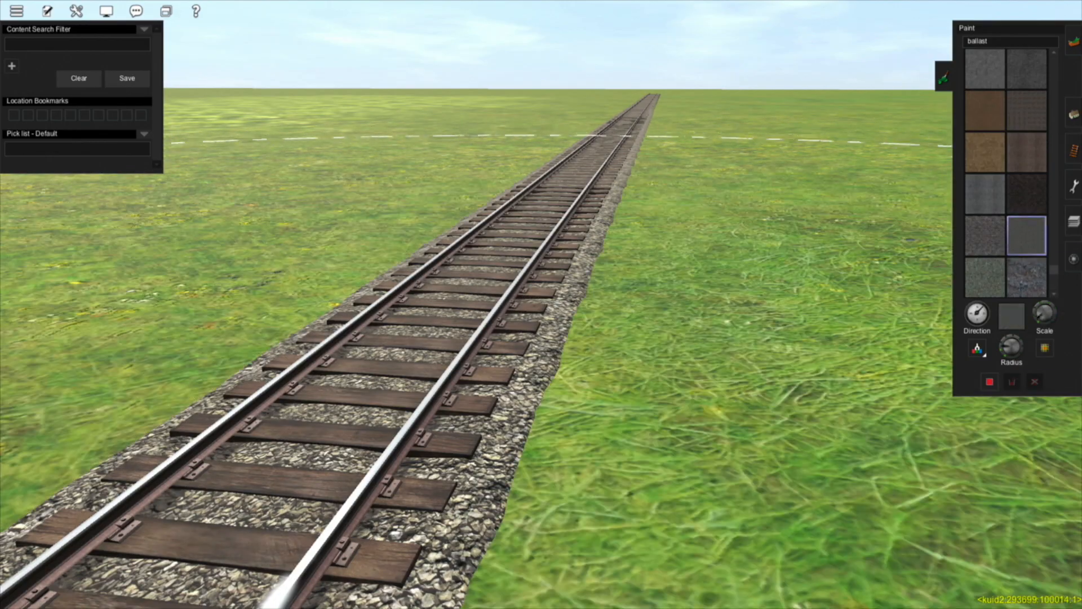
Step: Choose a light grey gravel ballast texture, adjust its scale and the brush radius, and paint it beside the track
scroll(1026, 237, down, 1)
scroll(1027, 225, down, 2)
click(1026, 194)
drag(1042, 316, 1039, 309)
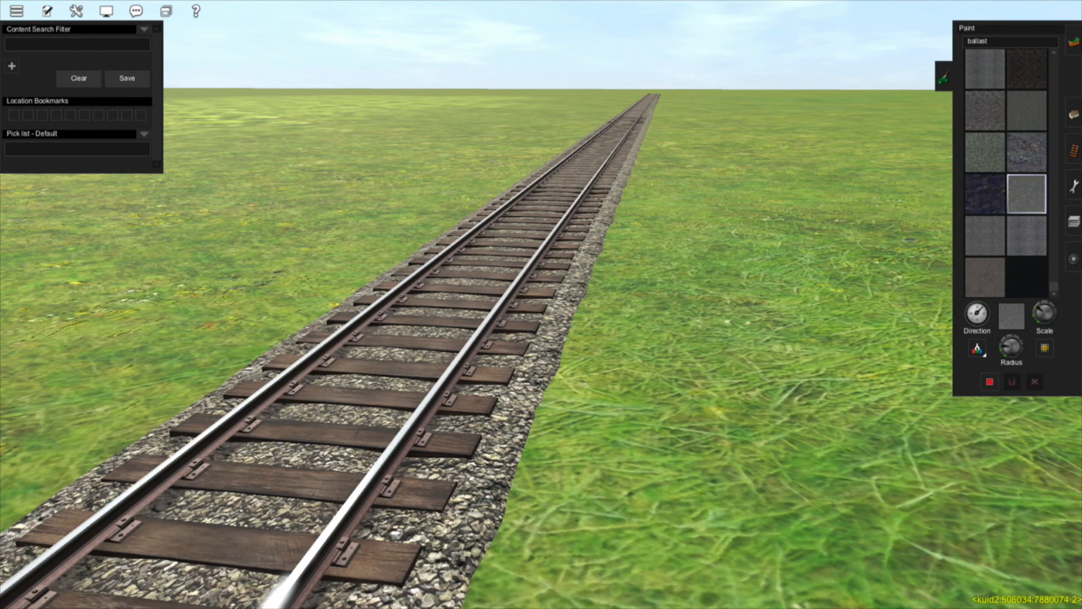
drag(1007, 345, 1012, 364)
key(Up)
scroll(518, 277, down, 4)
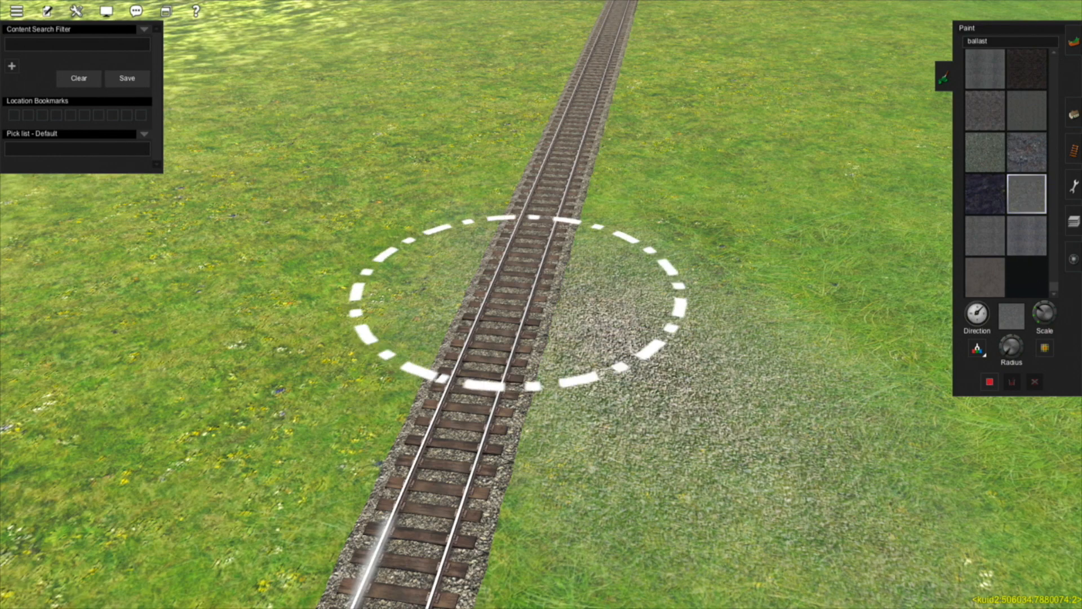
Step: Examine how the painted ballast blends into the grass along the track, from its open end towards the curve
mouse_move(518, 300)
right_down()
mouse_move(557, 293)
mouse_move(553, 241)
right_up()
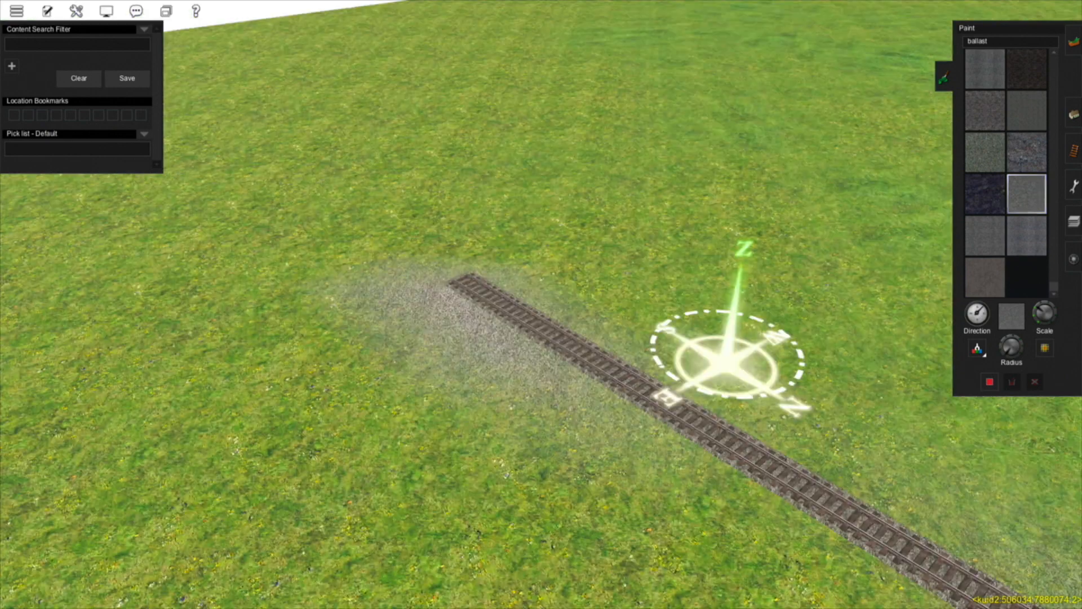
key(Left)
key(Down)
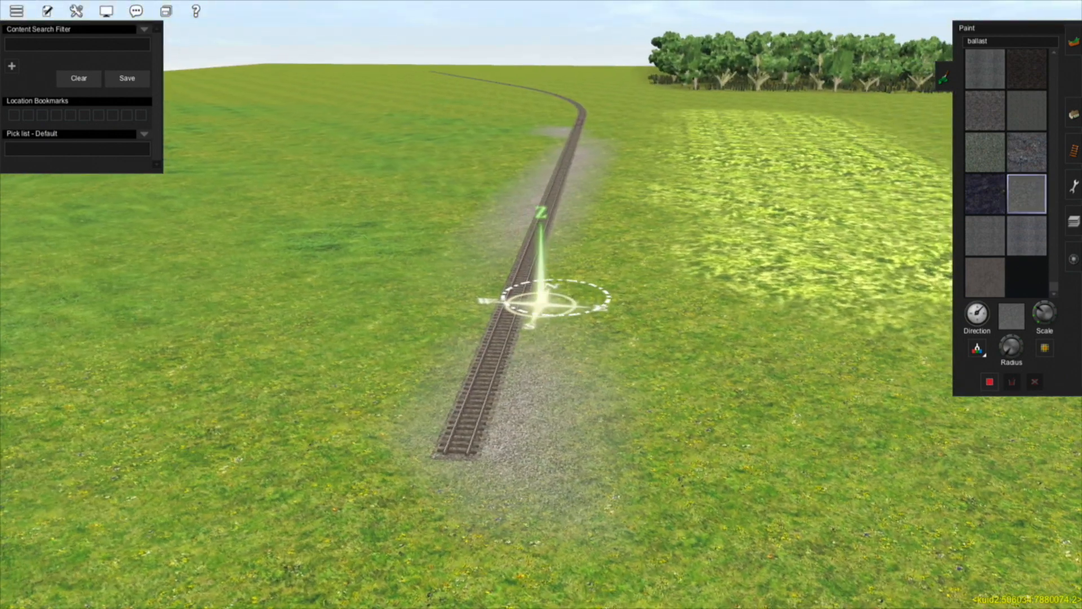
scroll(556, 298, up, 2)
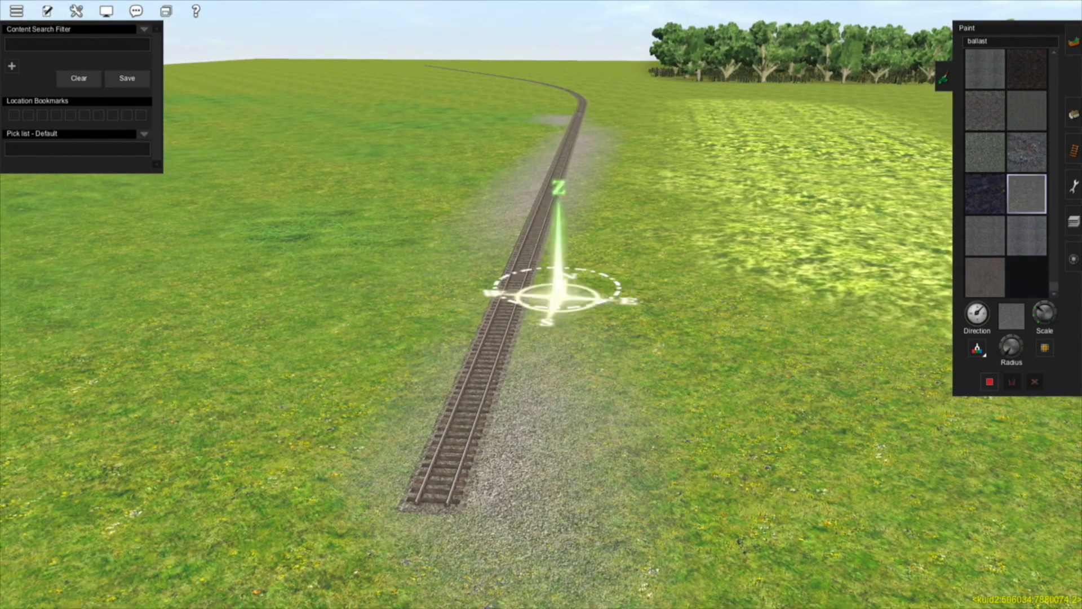
key(Left)
scroll(541, 294, up, 3)
key(Right)
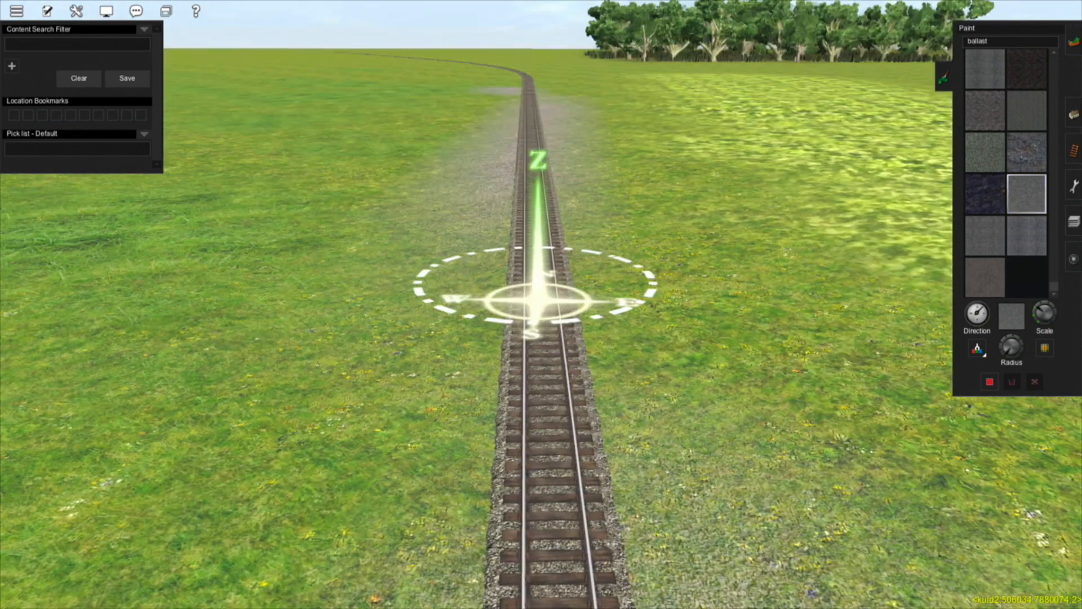
key(Left)
key(Up)
key(Down)
scroll(541, 292, up, 2)
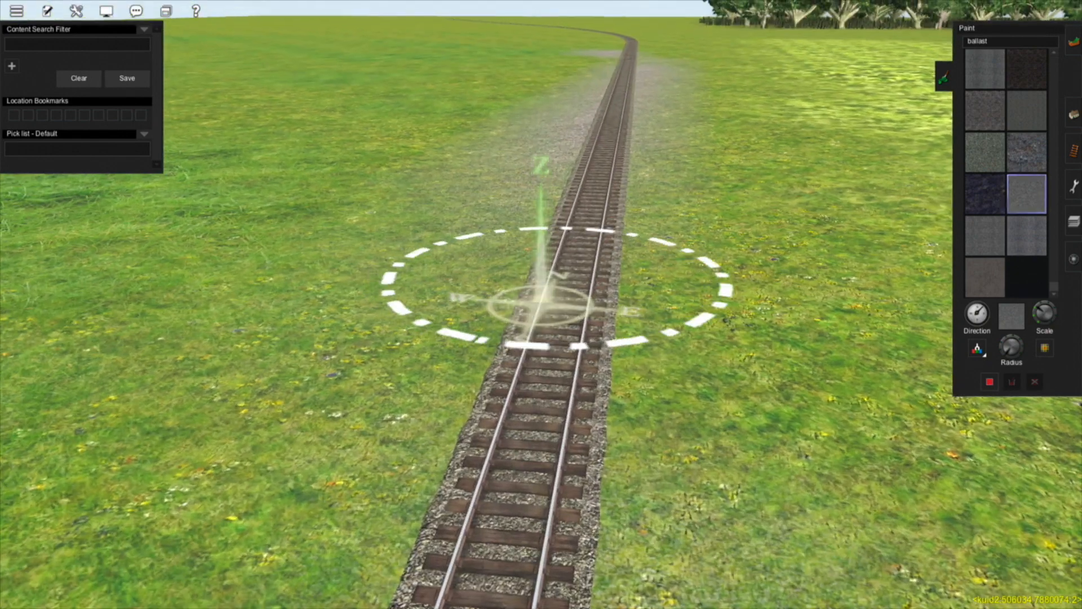
scroll(542, 293, down, 2)
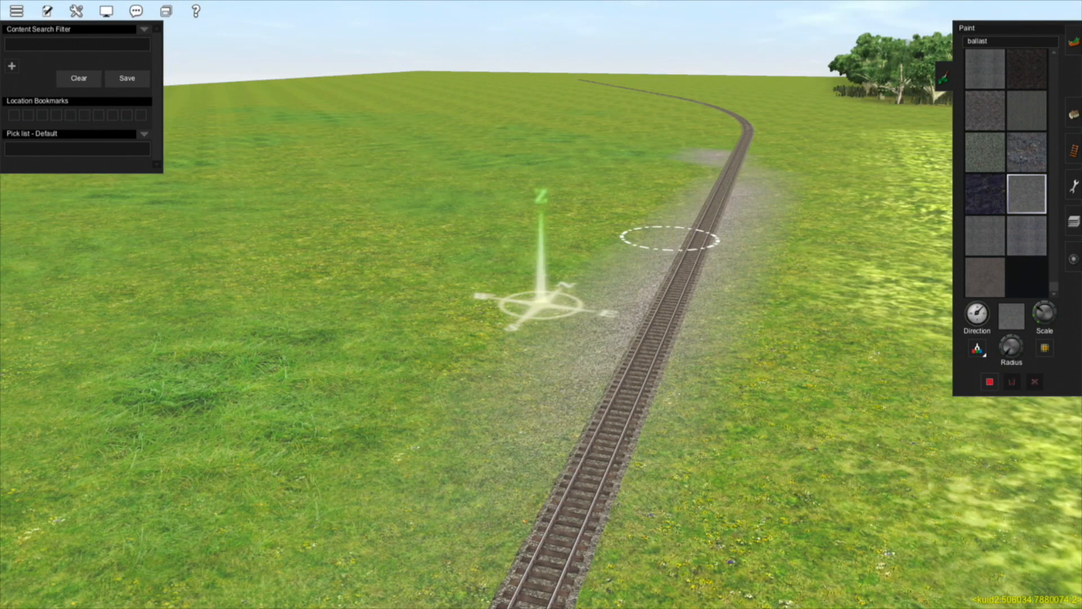
Step: Set the ground grid resolution to 5m and convert the section containing the track to it
click(1074, 42)
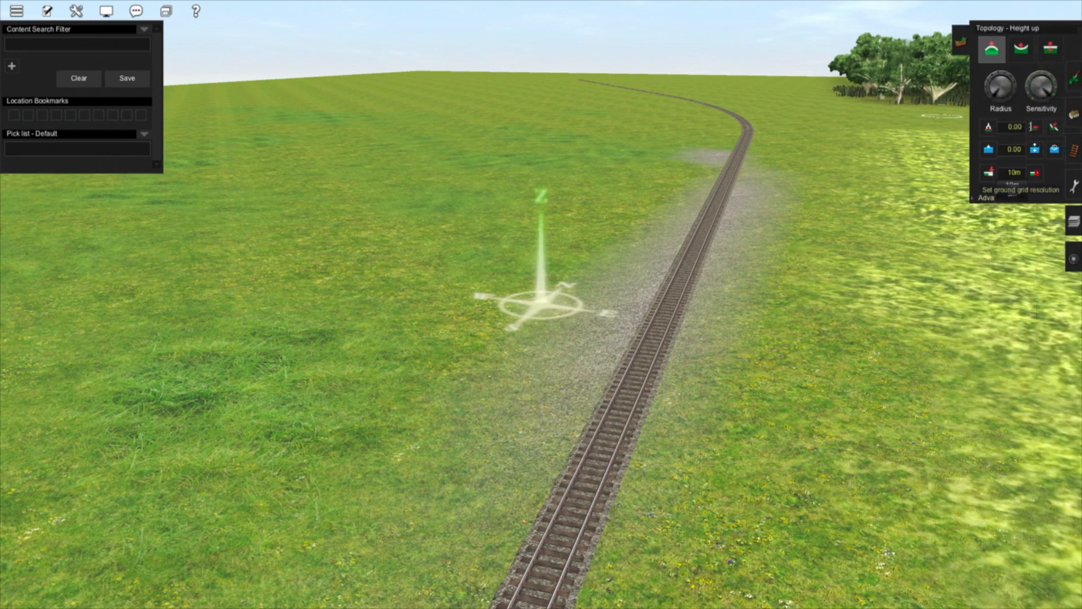
click(1014, 172)
click(1013, 193)
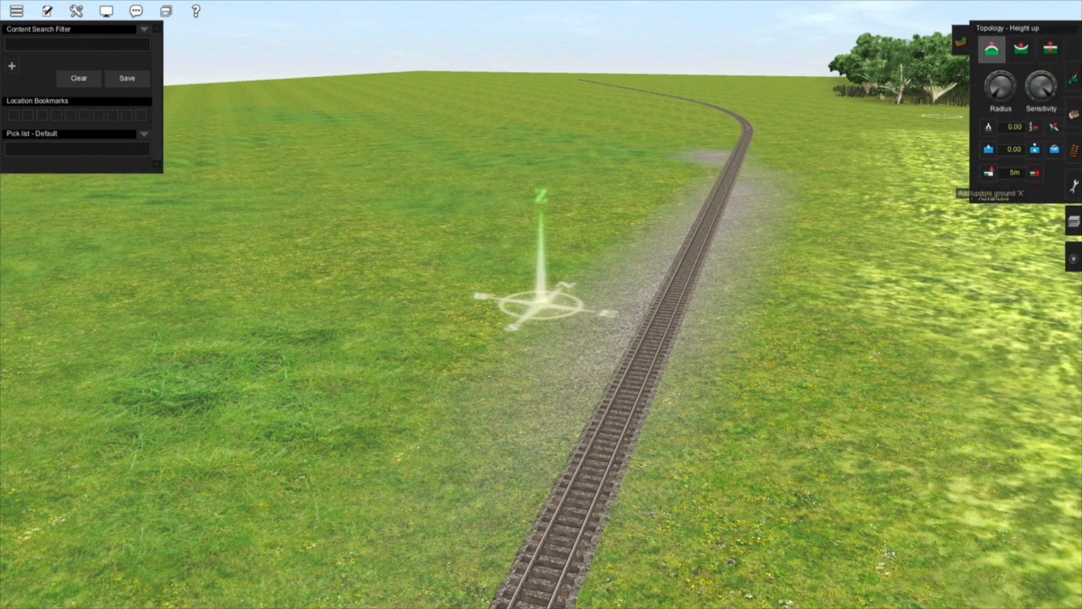
click(989, 172)
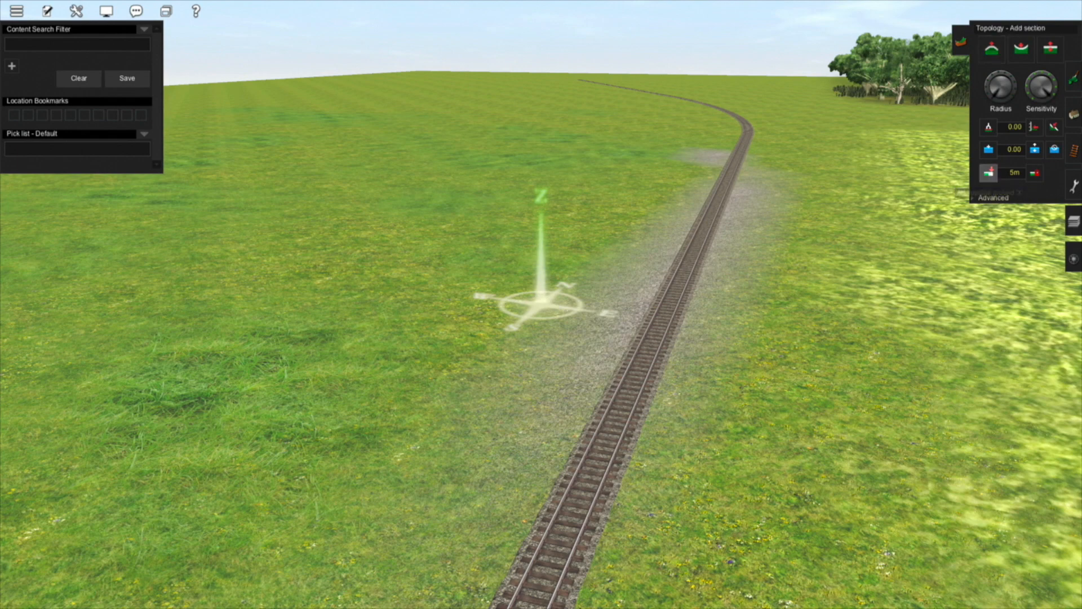
click(587, 332)
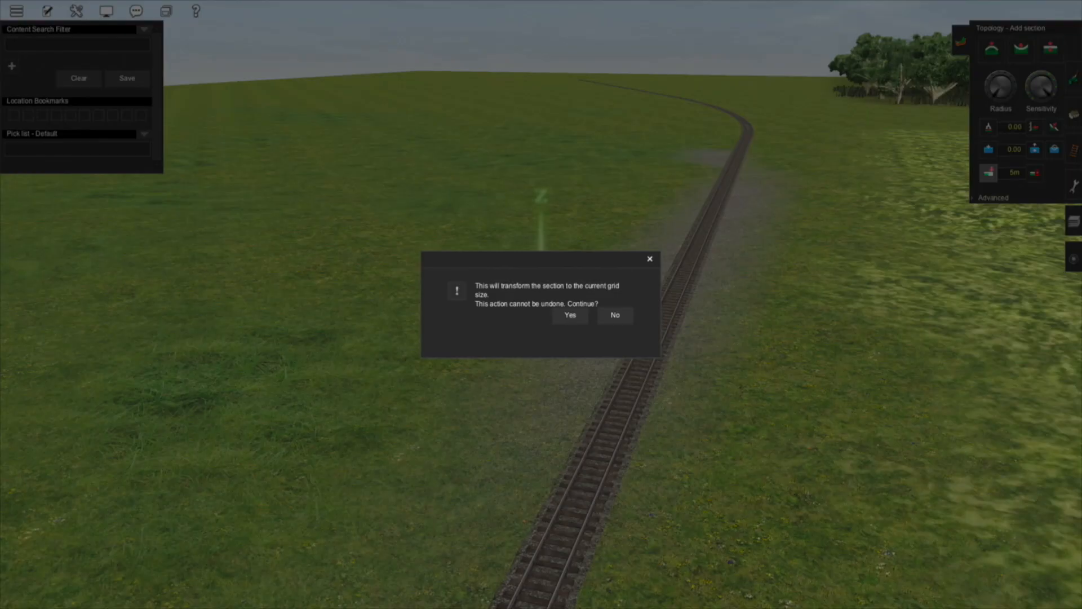
click(570, 316)
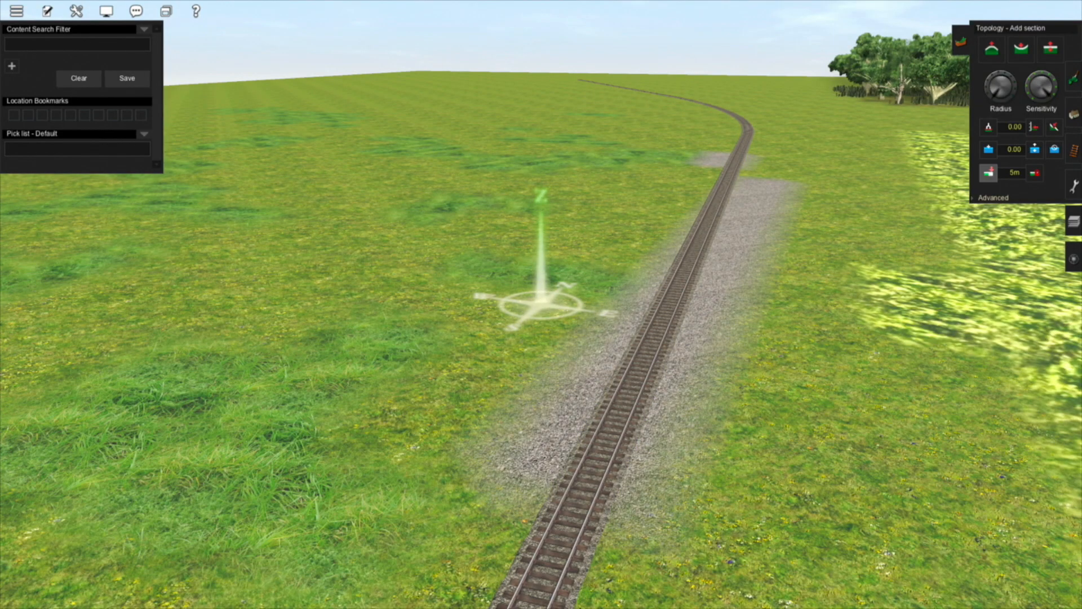
Step: Examine the edges of the ballast and the bright yellow-green texture patch on the converted section
key(Right)
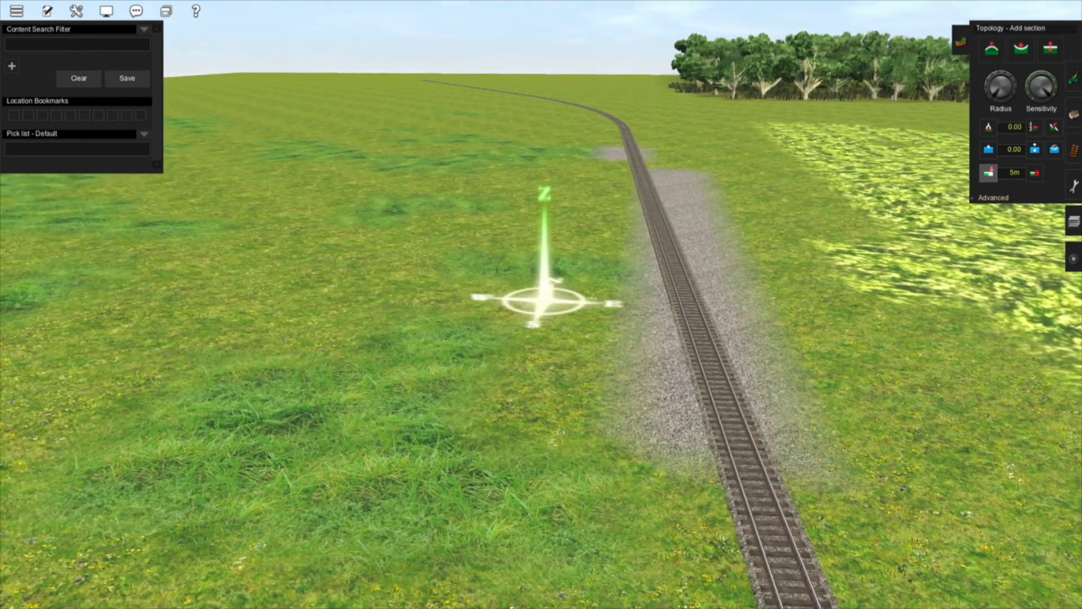
key(Up)
right_click(841, 199)
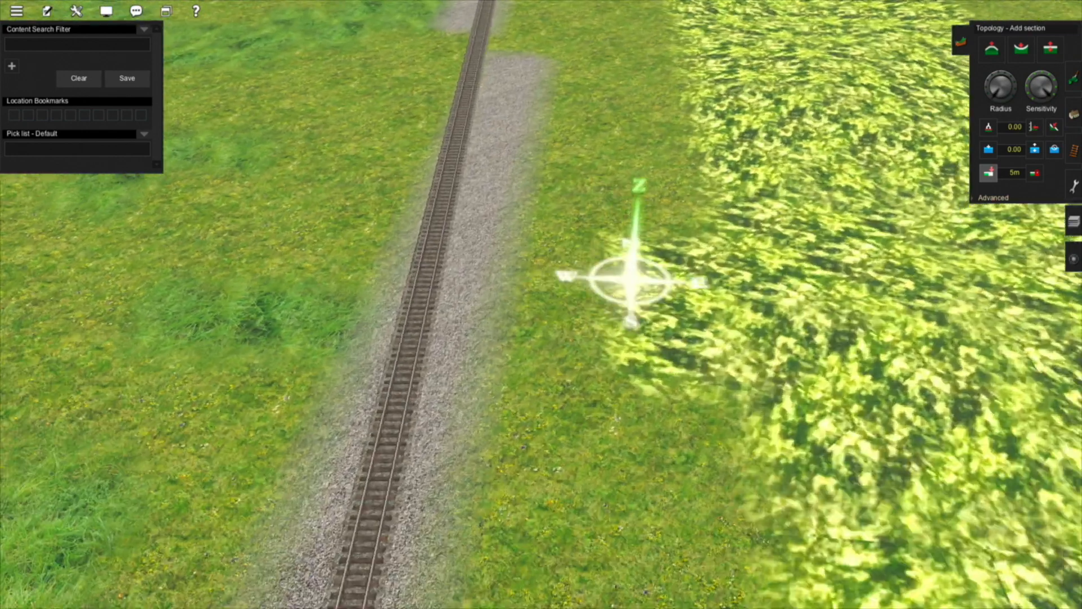
key(Right)
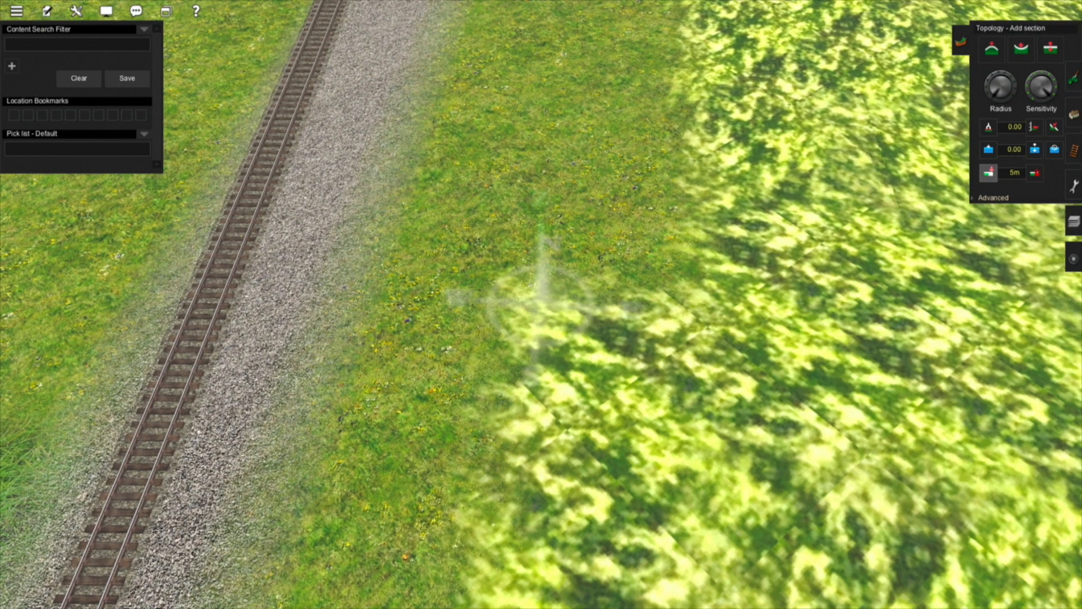
key(Right)
key(Right)
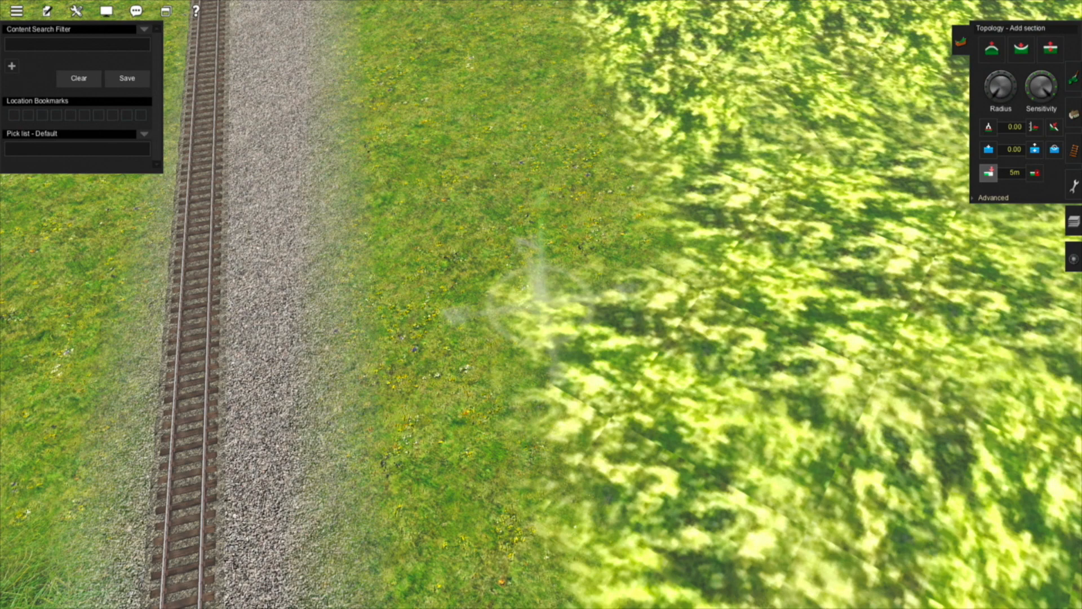
right_drag(541, 305, 490, 243)
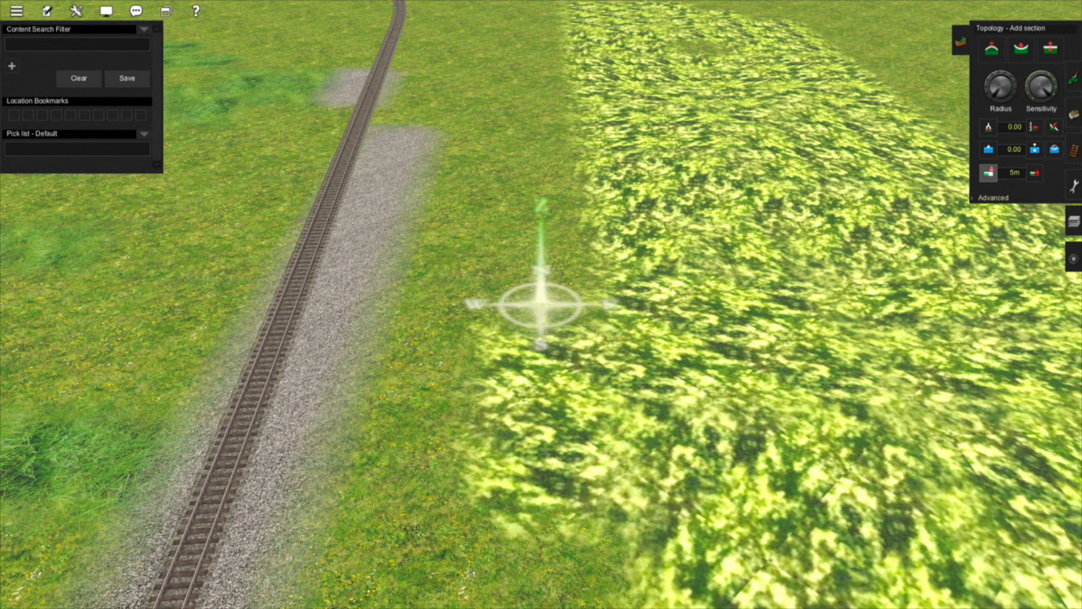
Step: Extend the bright yellow-green texture patch towards the track with freehand paint strokes
key(F2)
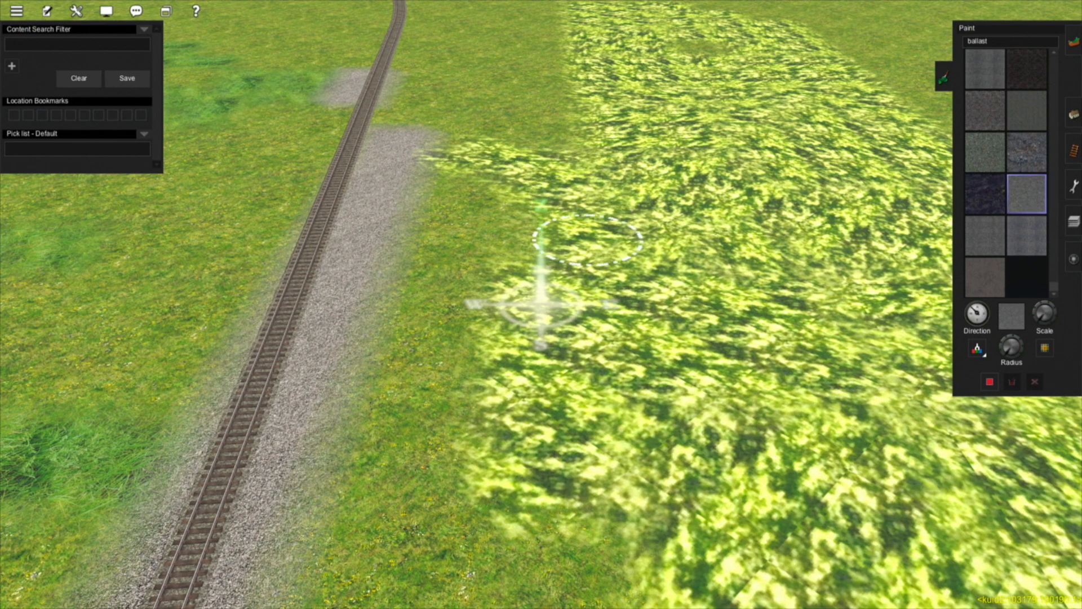
mouse_move(583, 460)
mouse_down()
mouse_move(496, 526)
mouse_move(466, 447)
mouse_move(482, 390)
mouse_up()
Step: Sample the ballast texture from the ground beside the track and paint it along both sides of the line
click(977, 348)
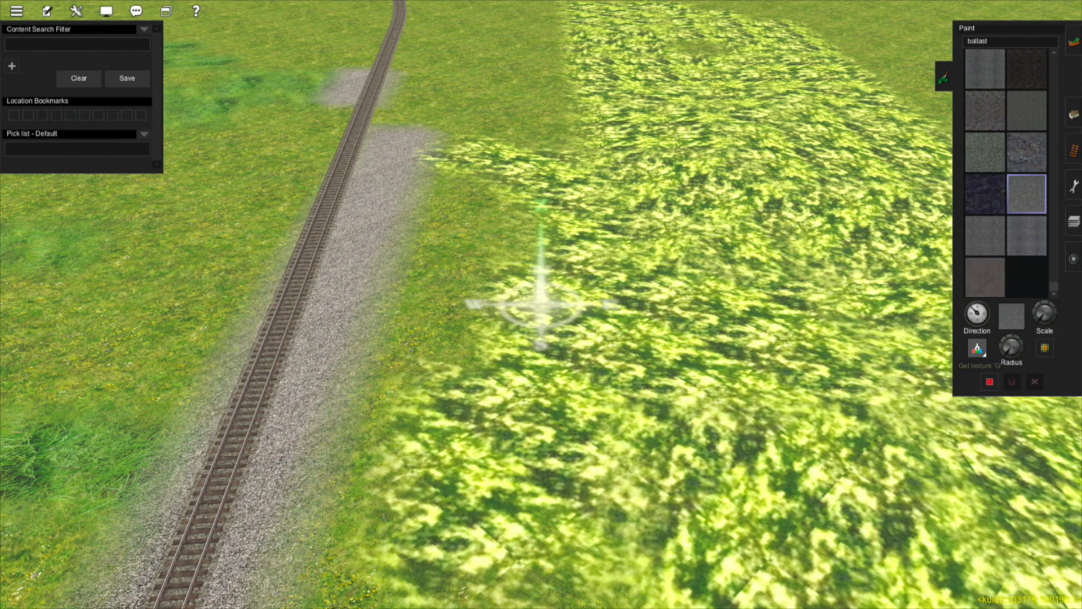
click(346, 250)
mouse_move(472, 202)
right_down()
mouse_move(485, 197)
mouse_move(468, 205)
mouse_move(524, 267)
right_up()
mouse_move(512, 205)
right_down()
mouse_move(529, 215)
mouse_move(518, 224)
mouse_move(526, 298)
mouse_move(572, 313)
mouse_move(685, 287)
mouse_move(580, 261)
mouse_move(507, 282)
mouse_move(513, 302)
mouse_move(541, 295)
right_up()
scroll(580, 293, up, 3)
scroll(609, 296, down, 3)
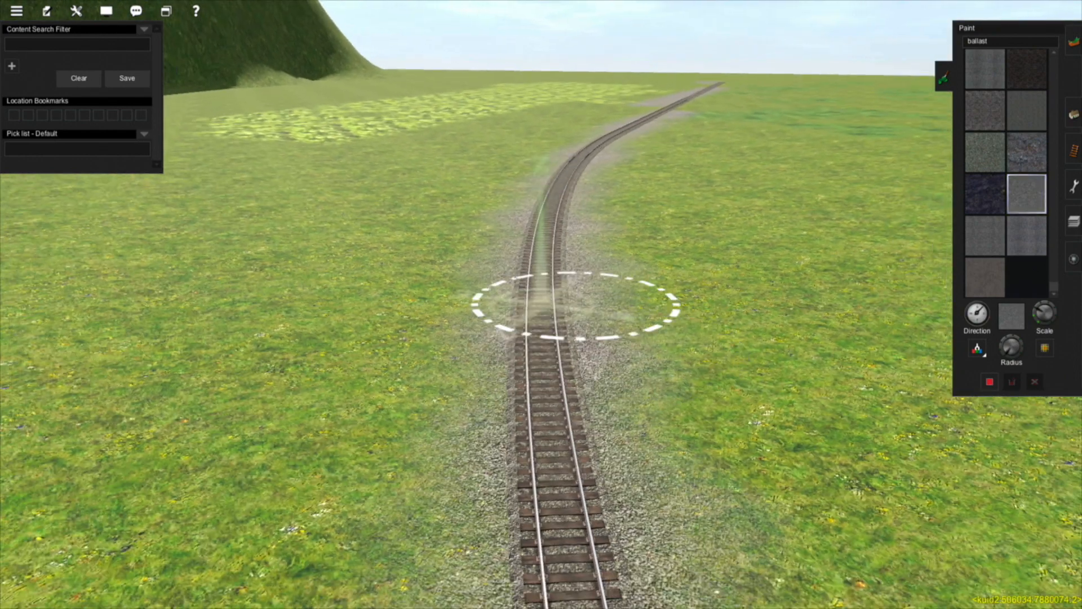